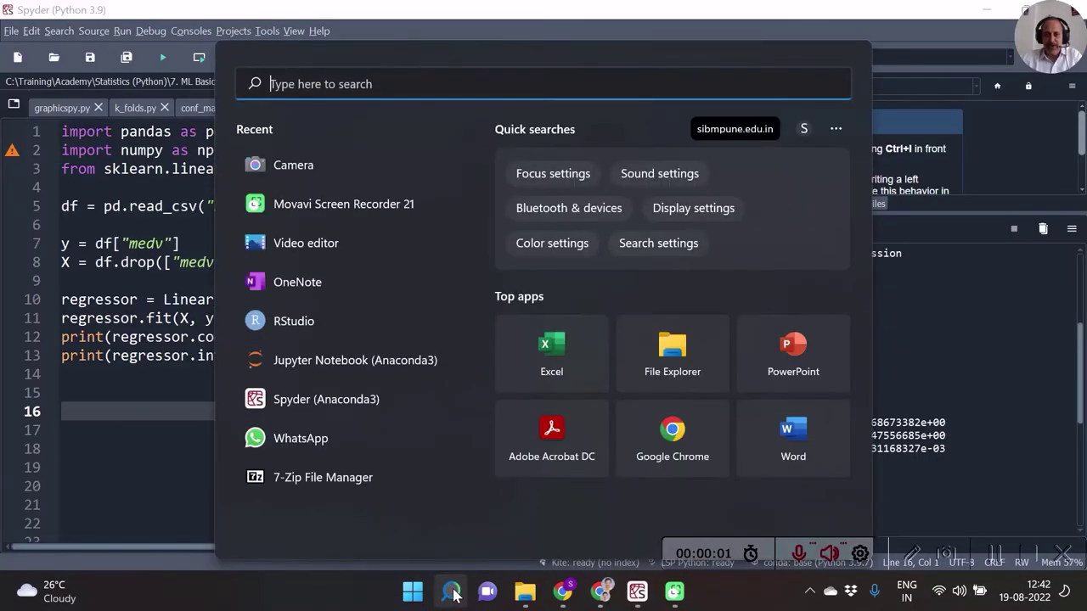
Search the Start menu and launch KNIME Analytics Platform from the results
type("klearn")
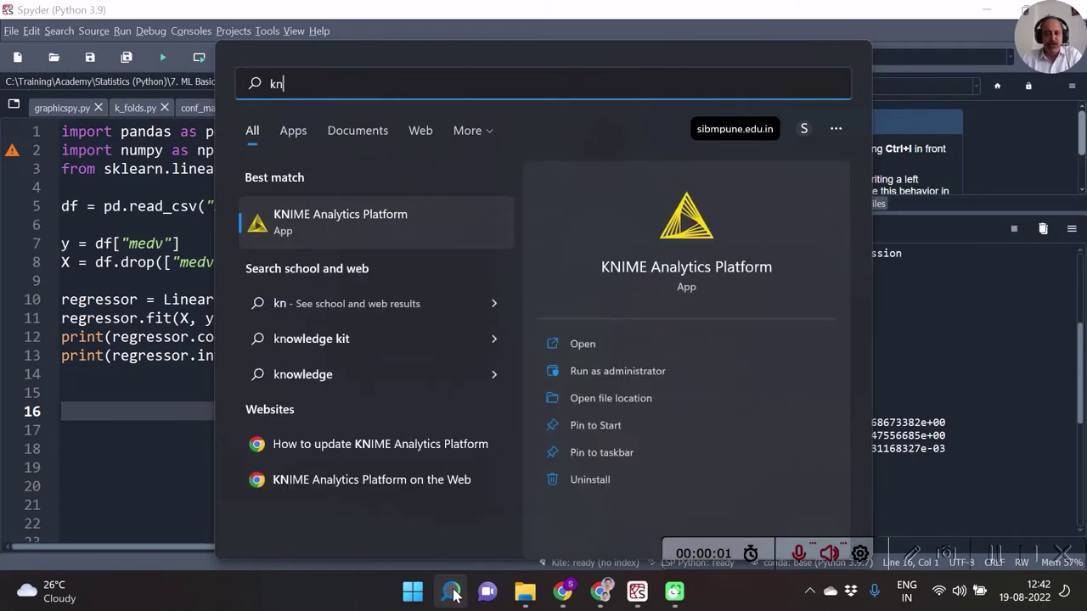
left_click(406, 232)
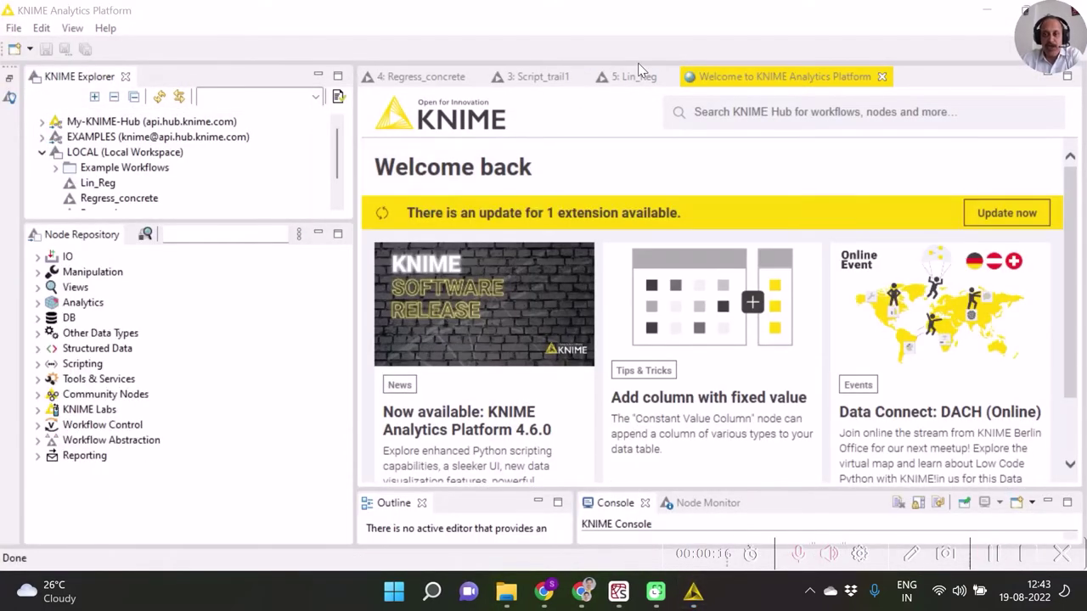
Close the old 5: Lin_Reg tab and create a new empty KNIME workflow named Lin_Reg in LOCAL
left_click(643, 80)
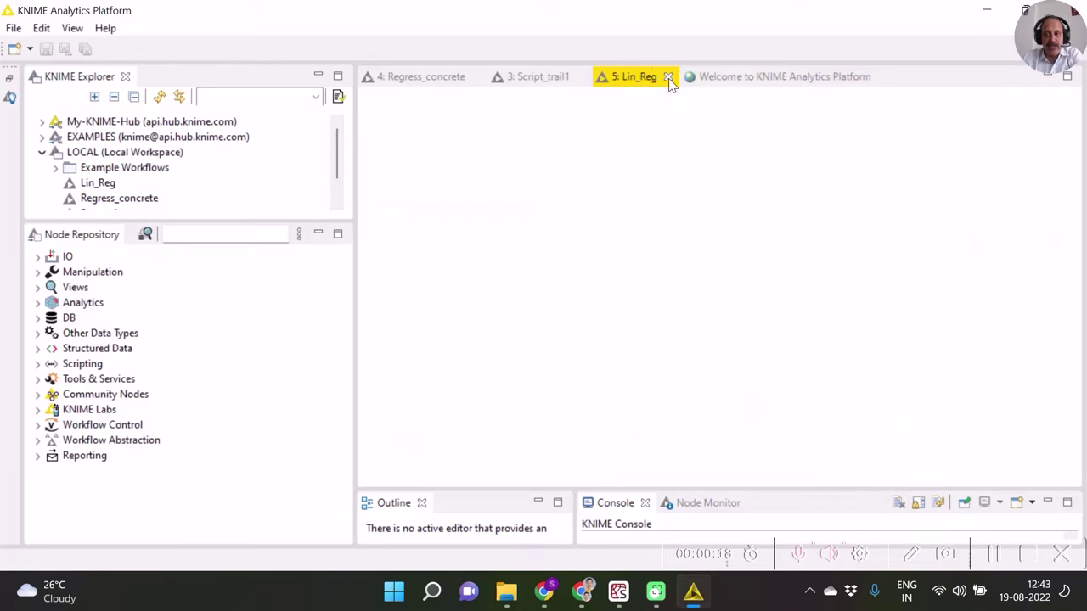
left_click(667, 76)
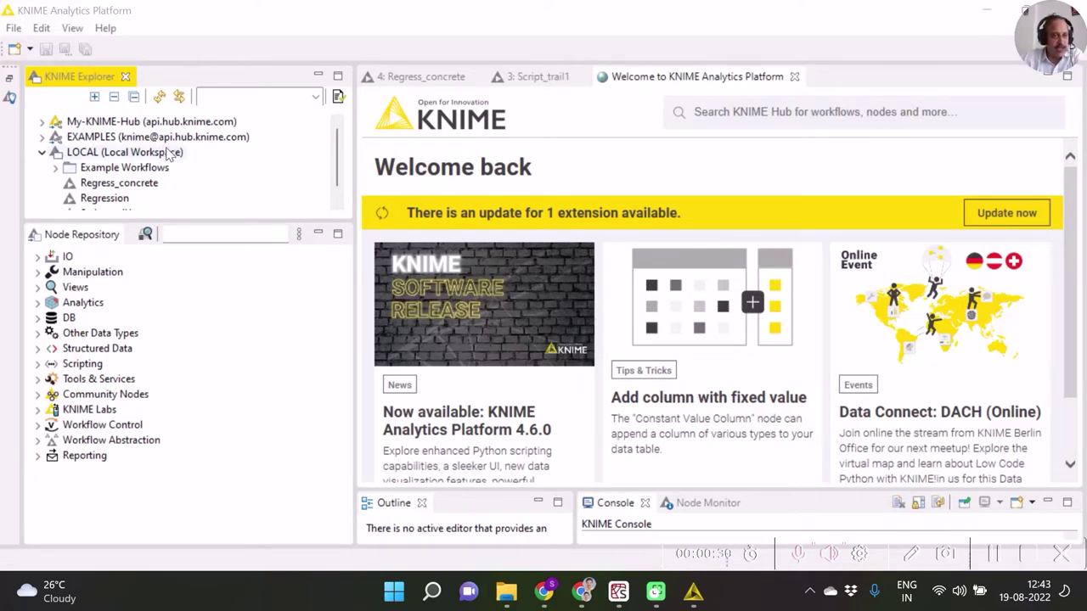
left_click(15, 29)
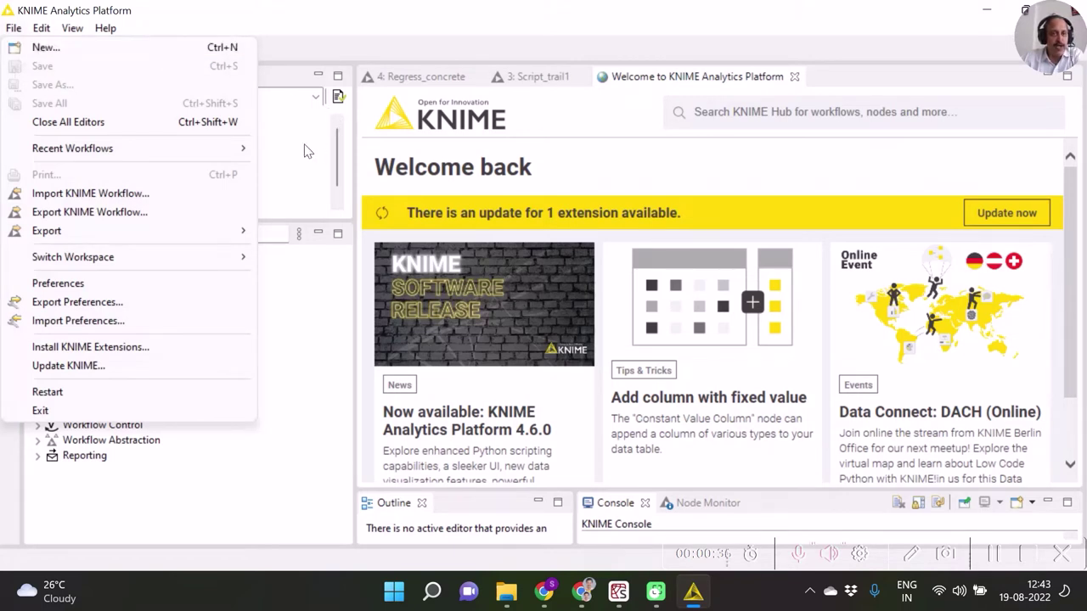
left_click(307, 151)
left_click(30, 50)
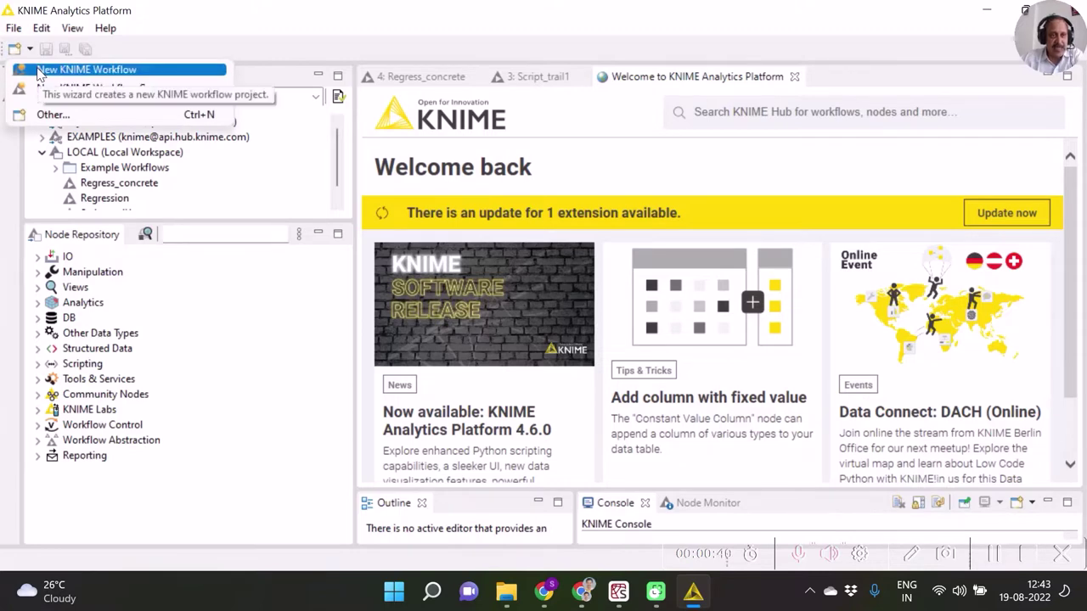
left_click(52, 75)
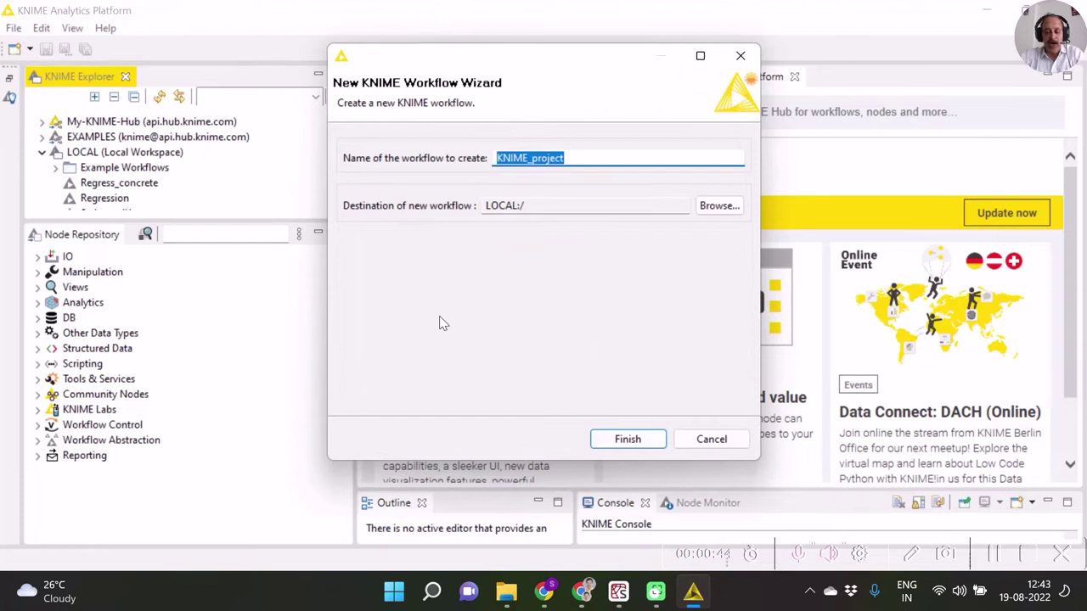
type("Lin")
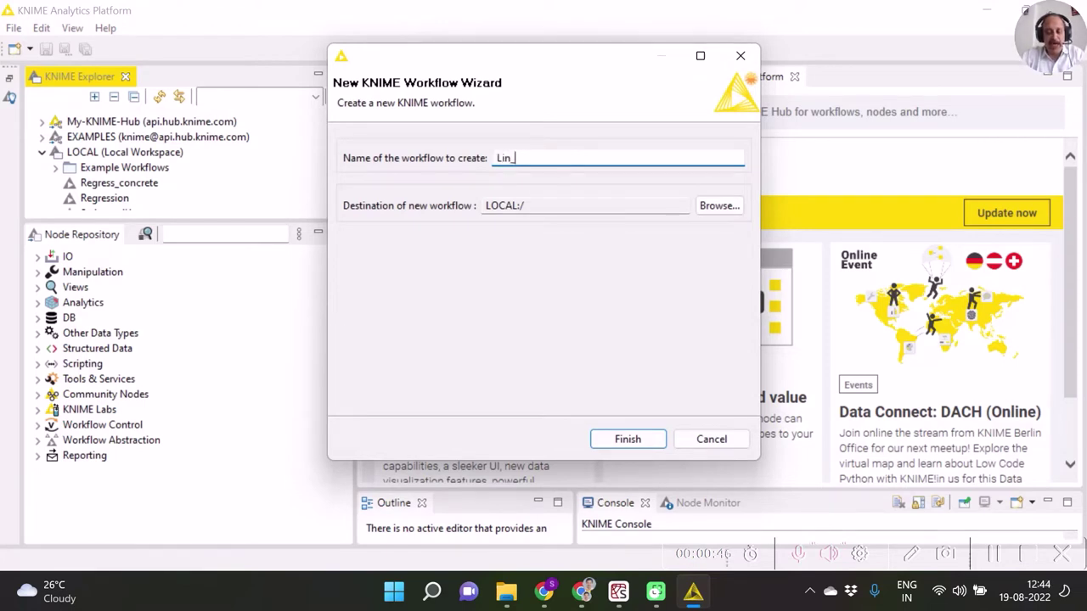
type("_Reg")
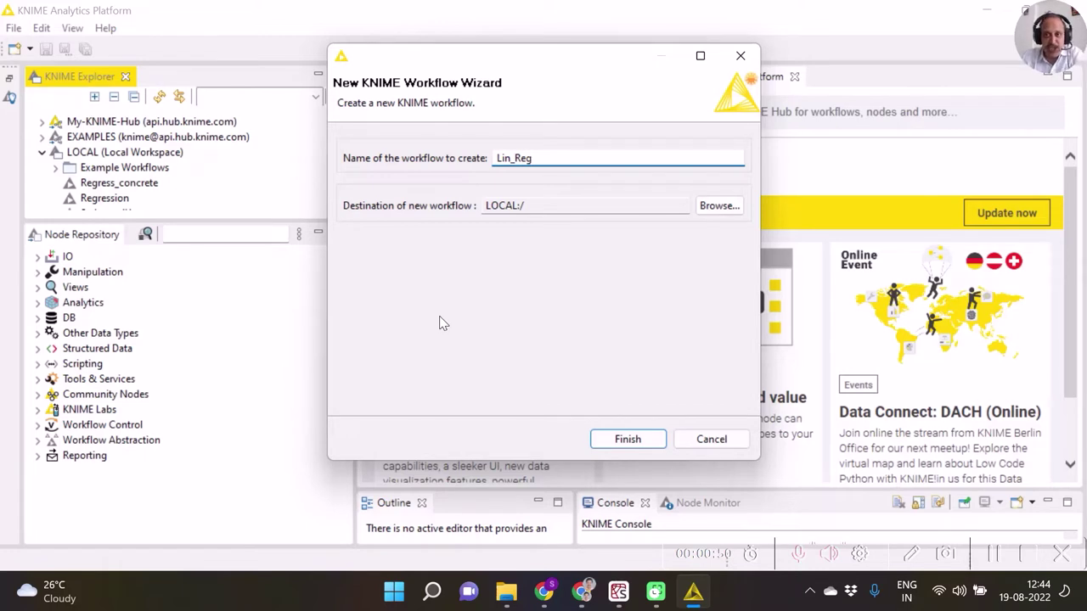
left_click(629, 442)
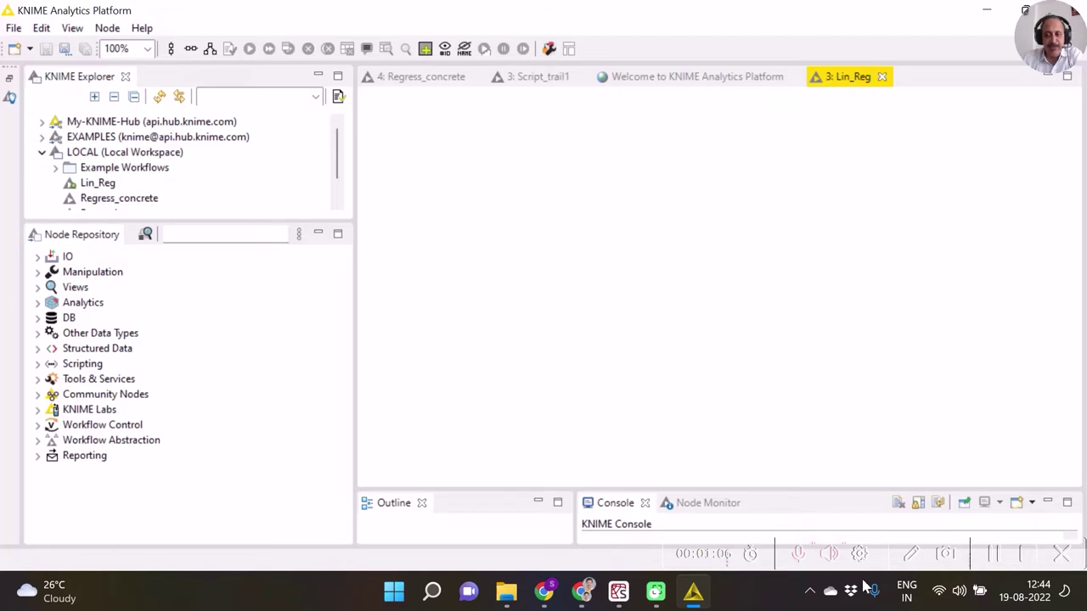
left_click(991, 556)
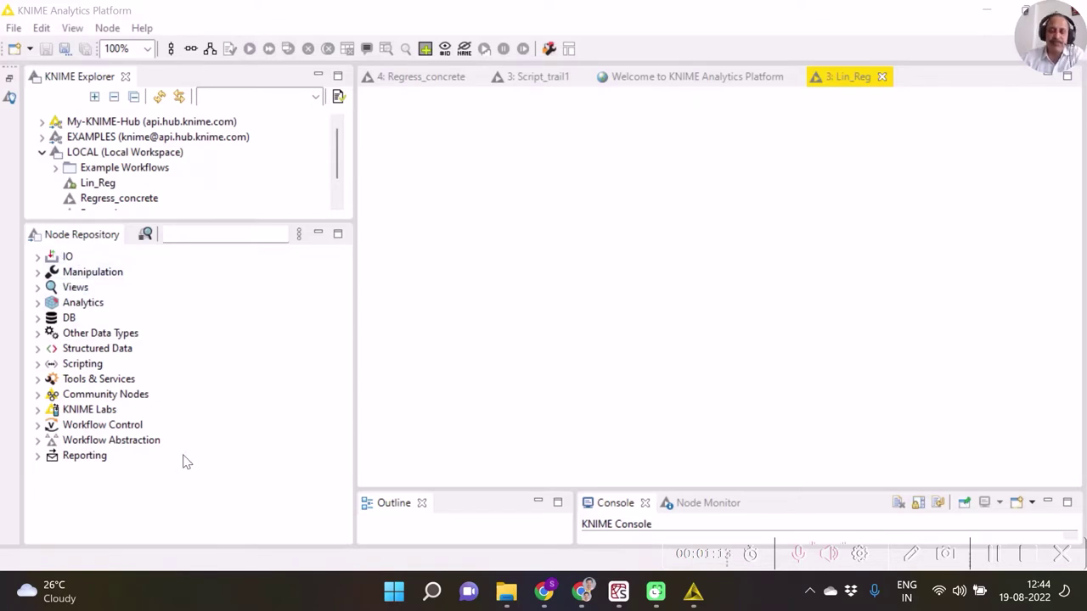
left_click(37, 258)
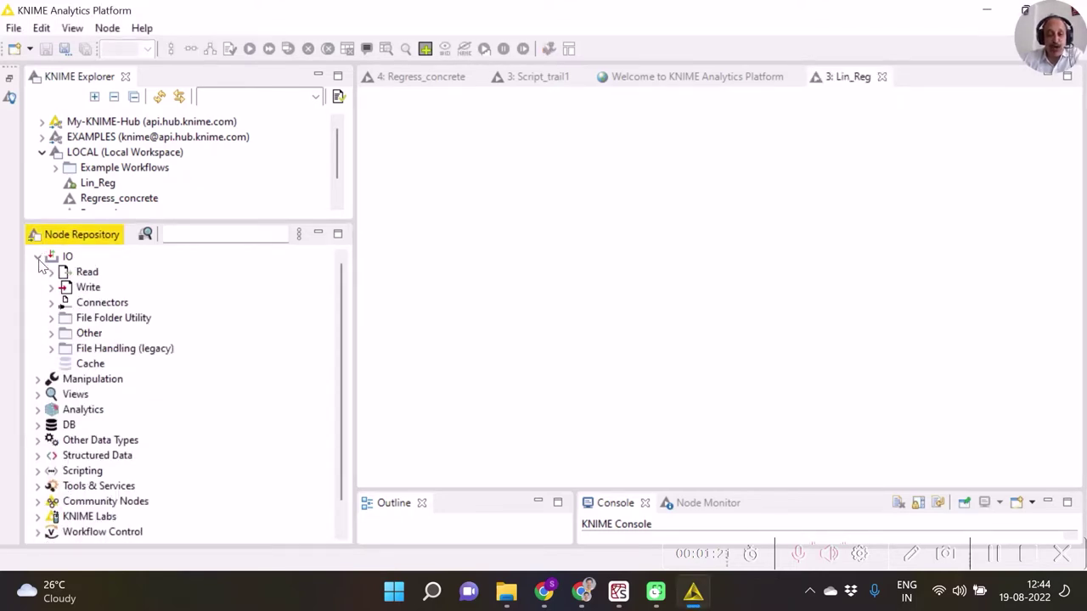
left_click(39, 258)
left_click(38, 272)
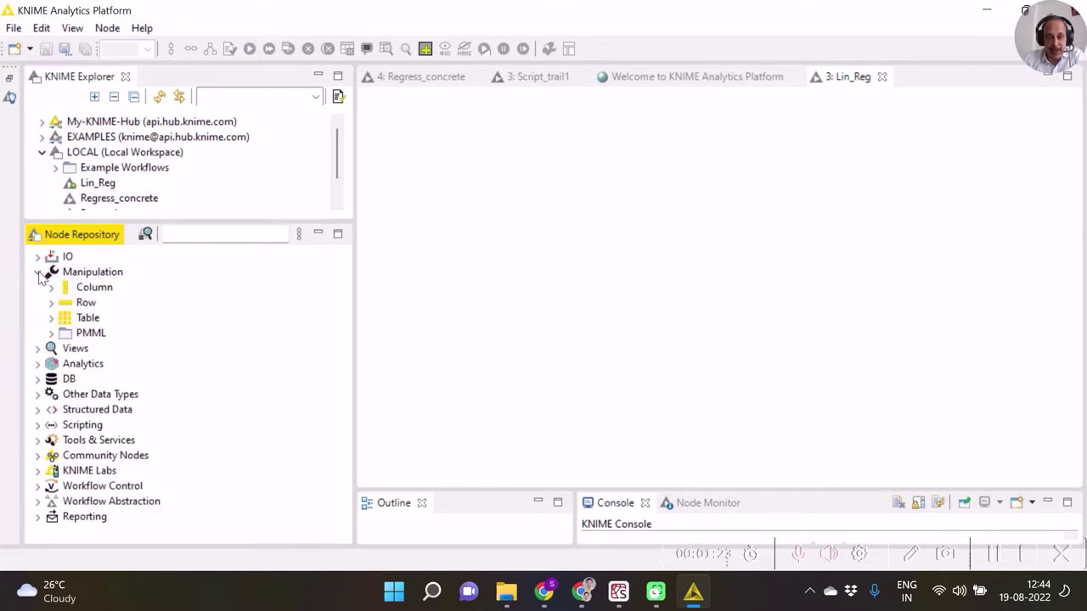
left_click(38, 272)
left_click(38, 287)
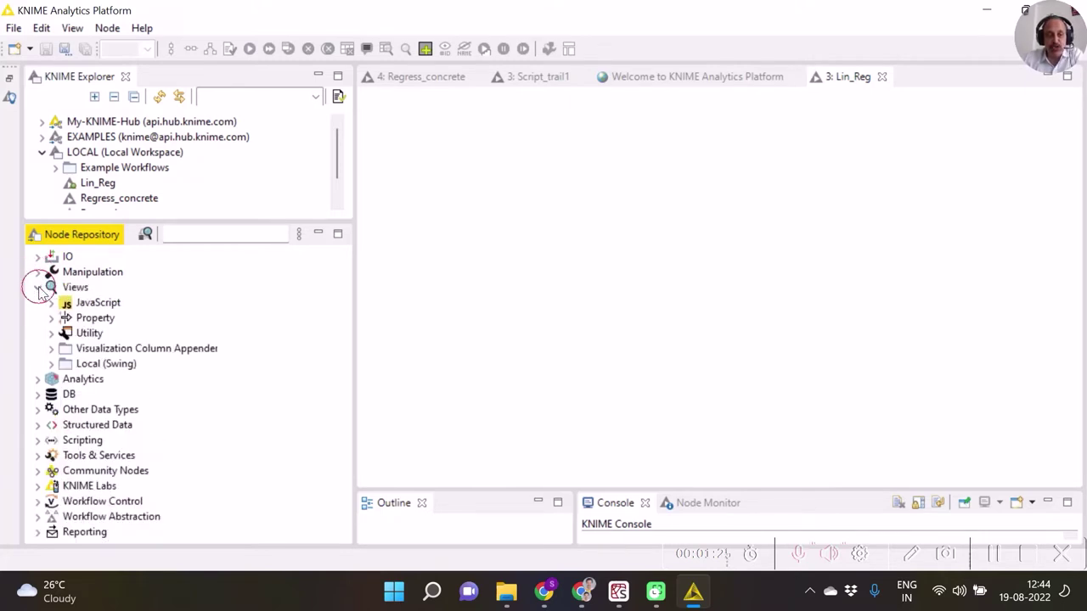
left_click(37, 286)
left_click(38, 303)
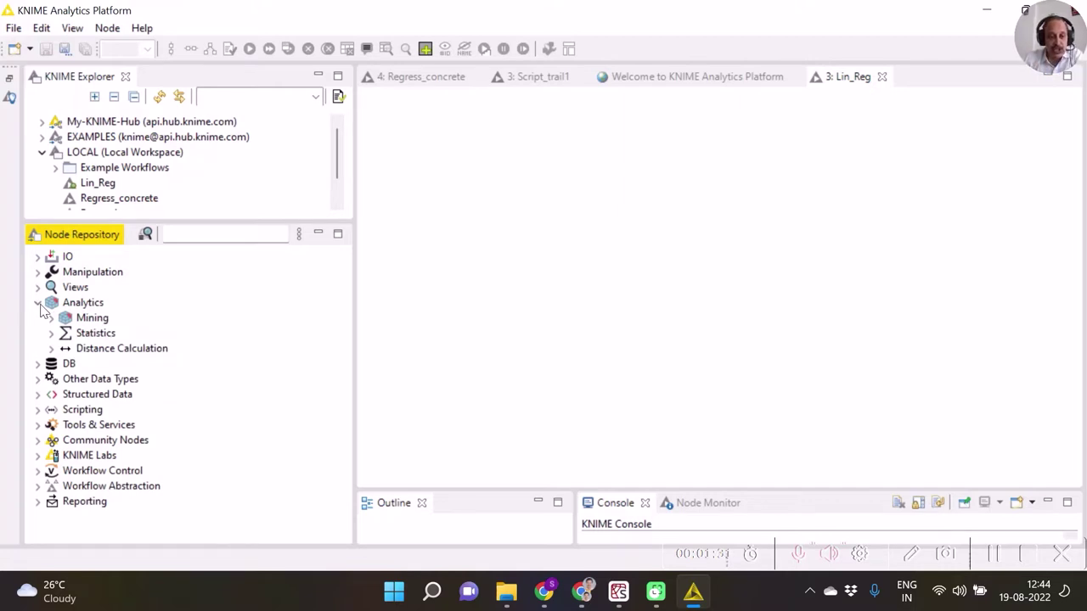
left_click(38, 303)
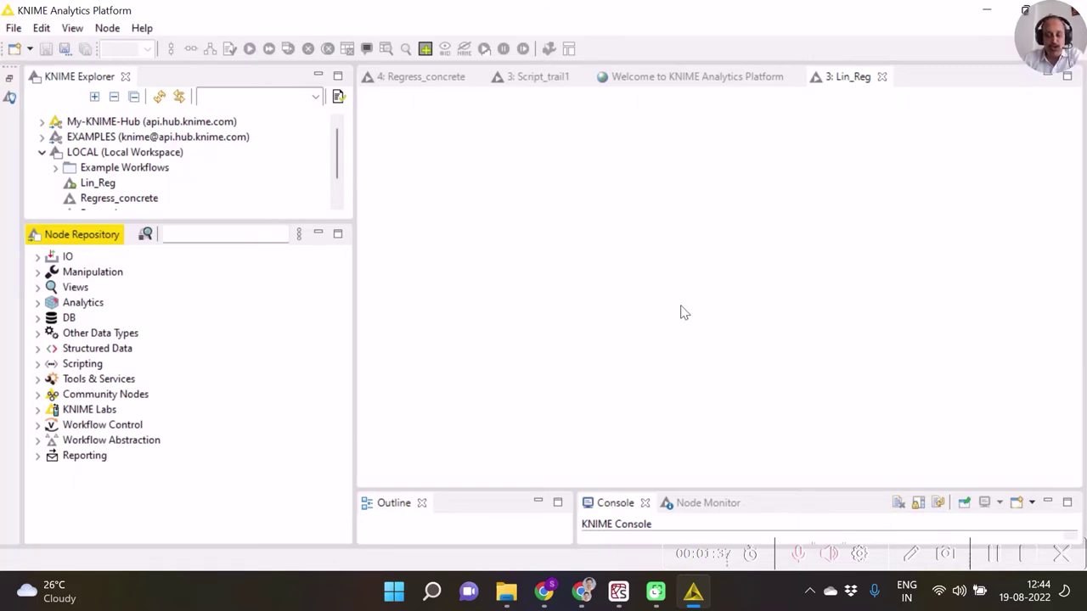
left_click(995, 554)
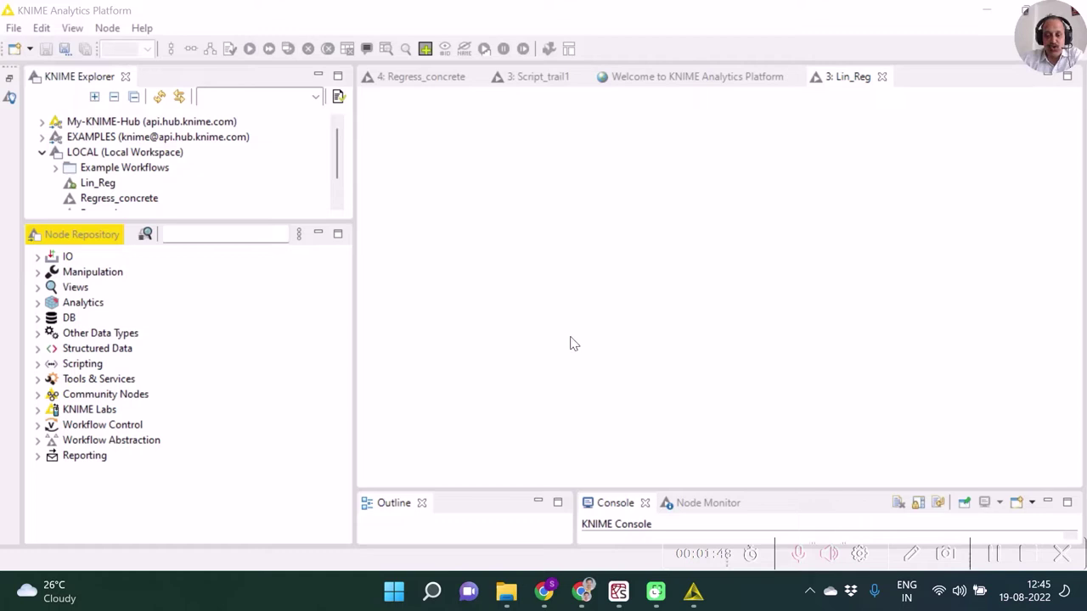
Locate Boston.csv in File Explorer's Statistics (Python) > Datasets folder, then return to KNIME
mouse_move(509, 599)
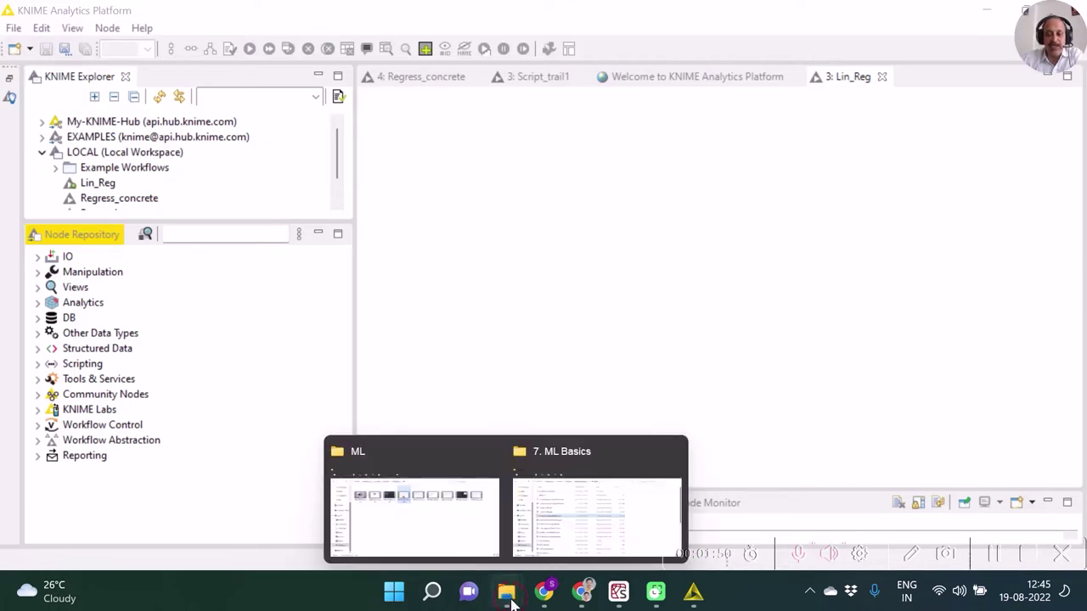
left_click(550, 521)
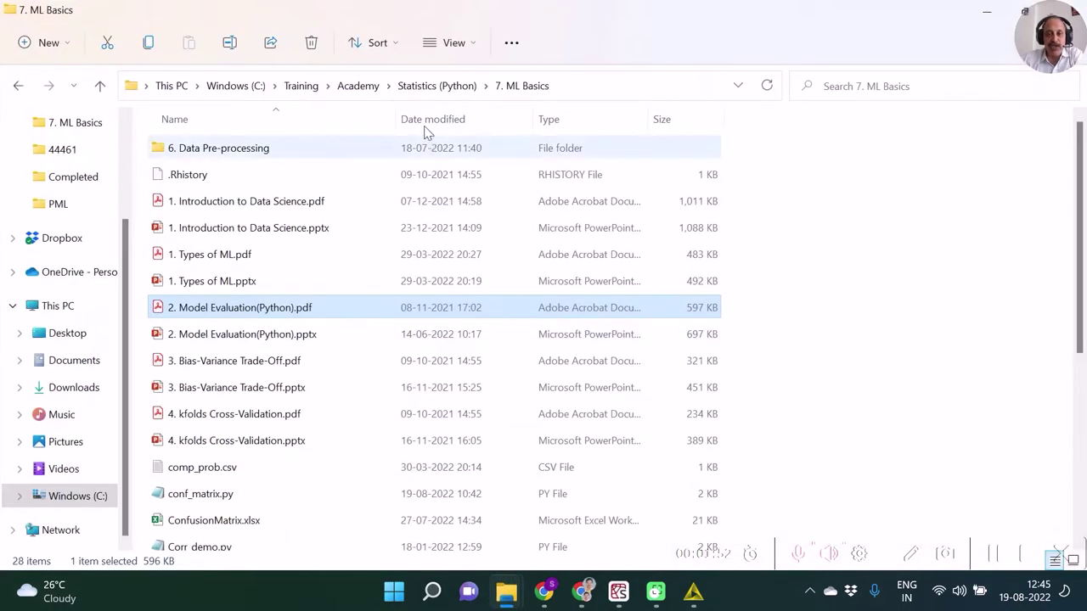
left_click(421, 85)
scroll(280, 497, "down", 5)
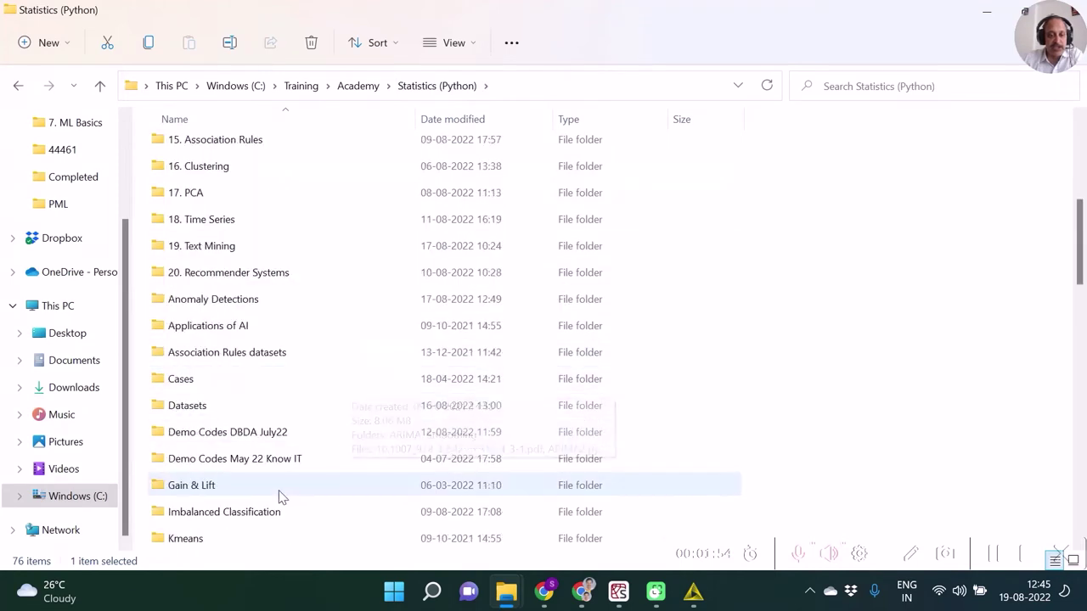
double_click(226, 325)
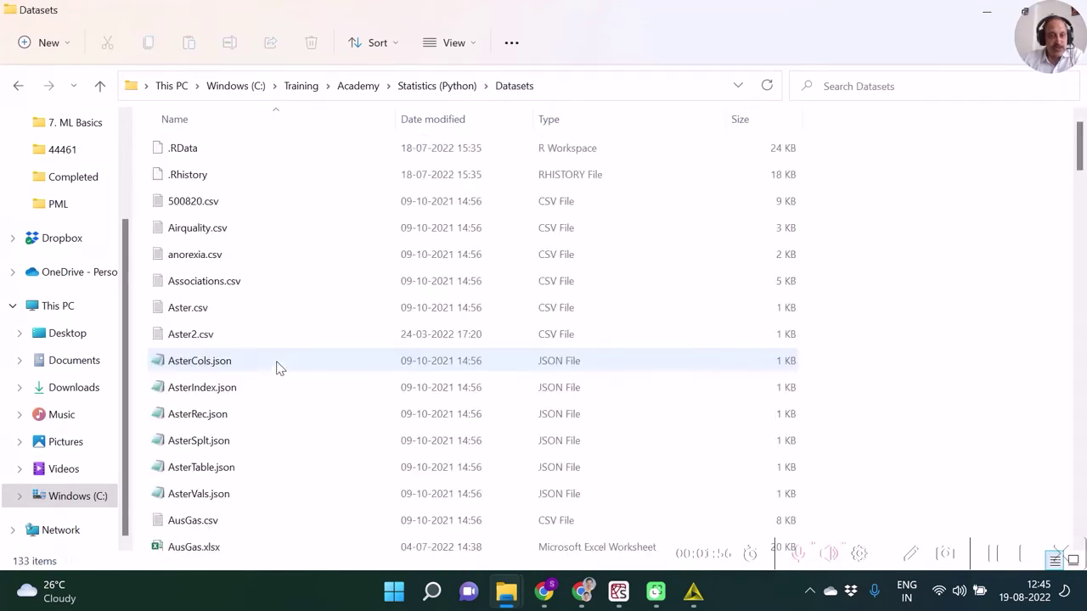
left_click(240, 321)
key("b")
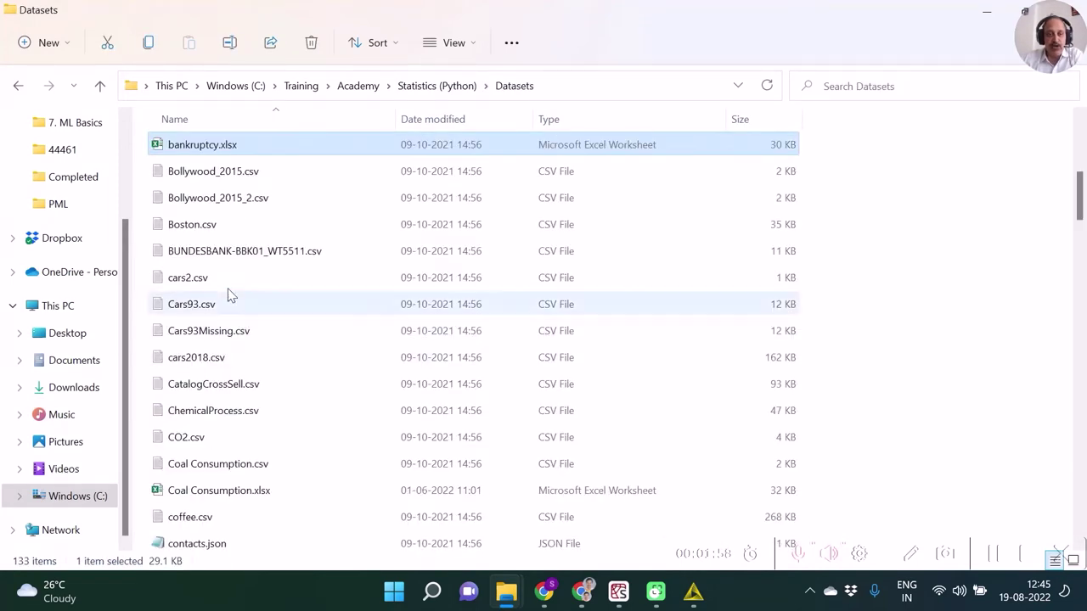
left_click(216, 224)
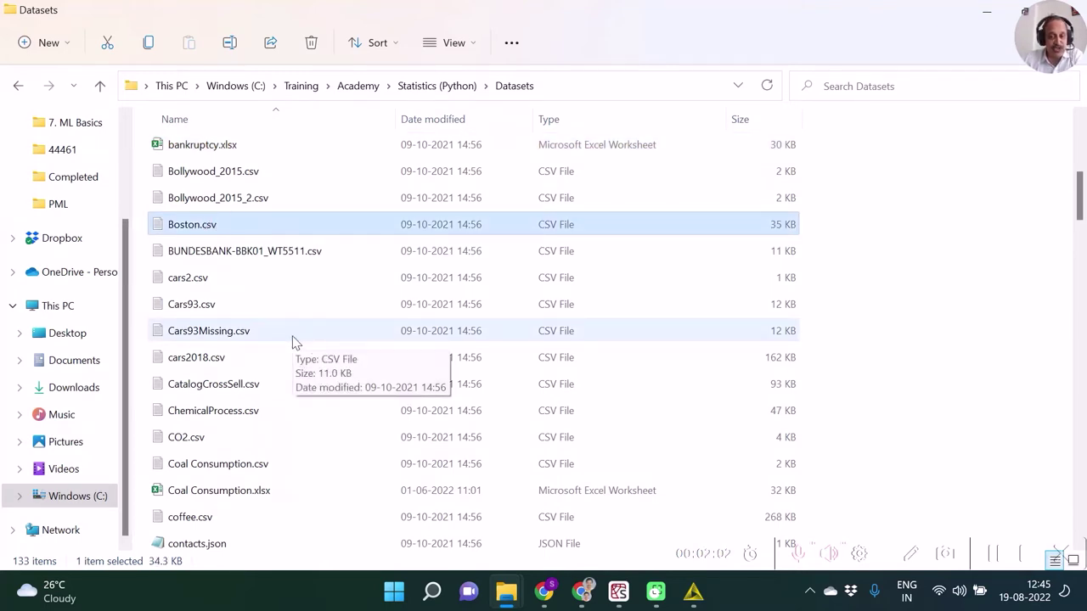
mouse_move(639, 603)
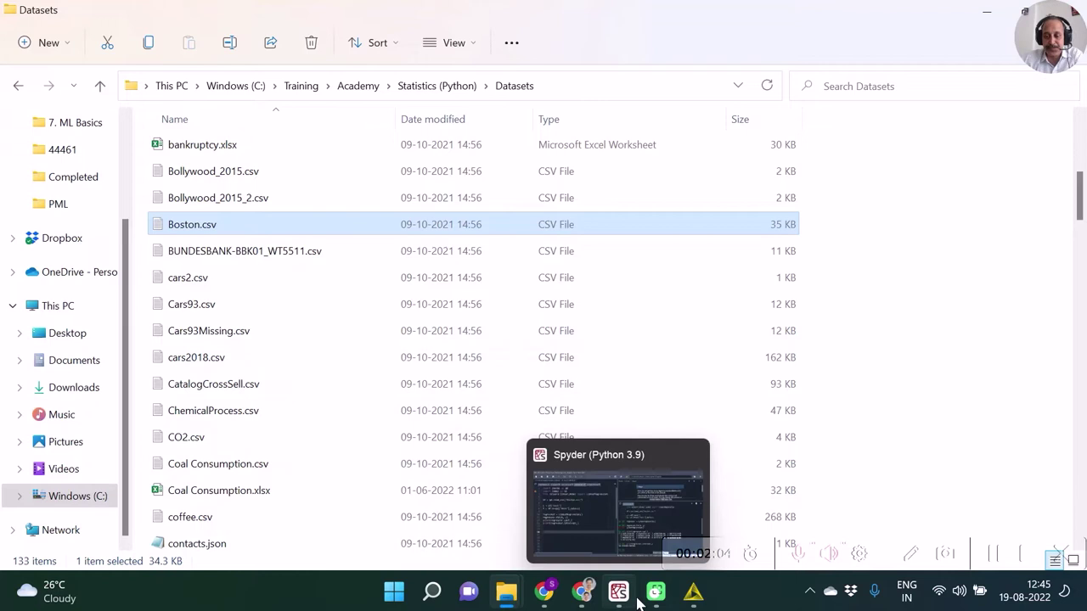
left_click(693, 592)
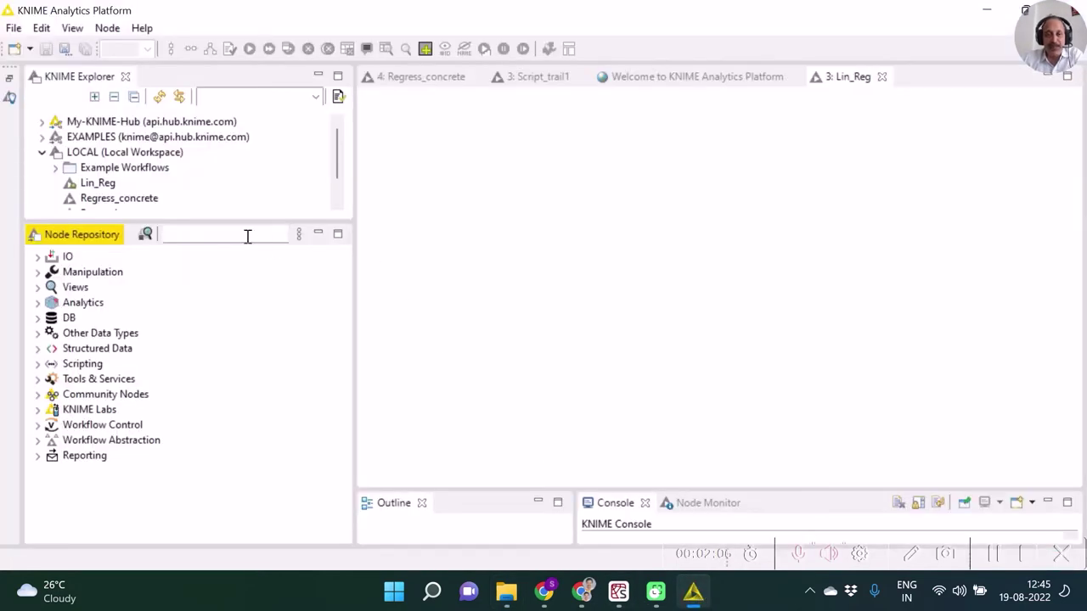
Place a CSV Reader node from IO > Read at the top left of the Lin_Reg canvas
left_click(38, 257)
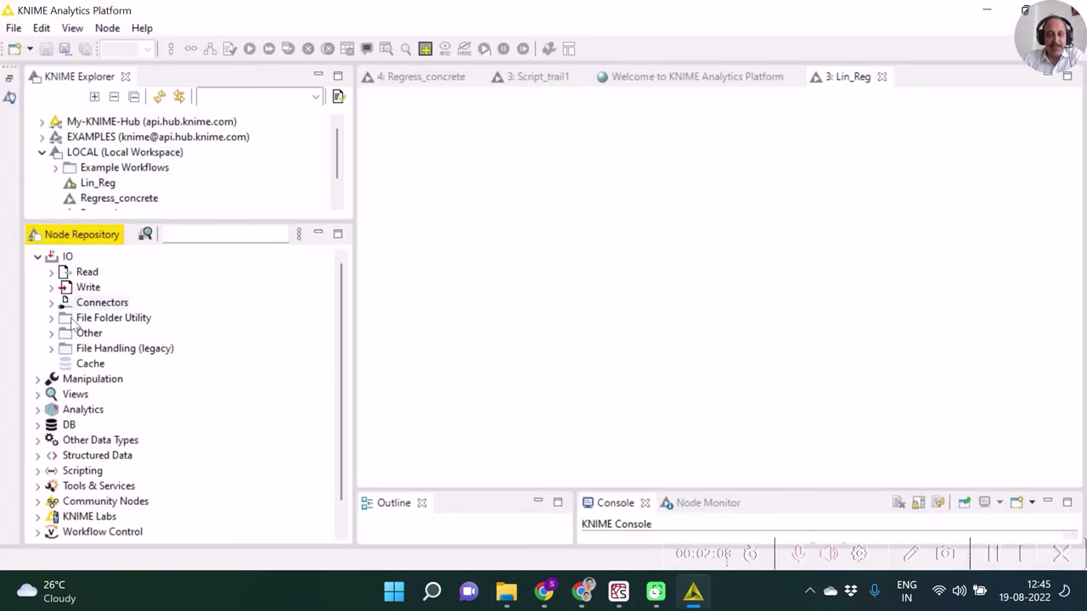
left_click(51, 272)
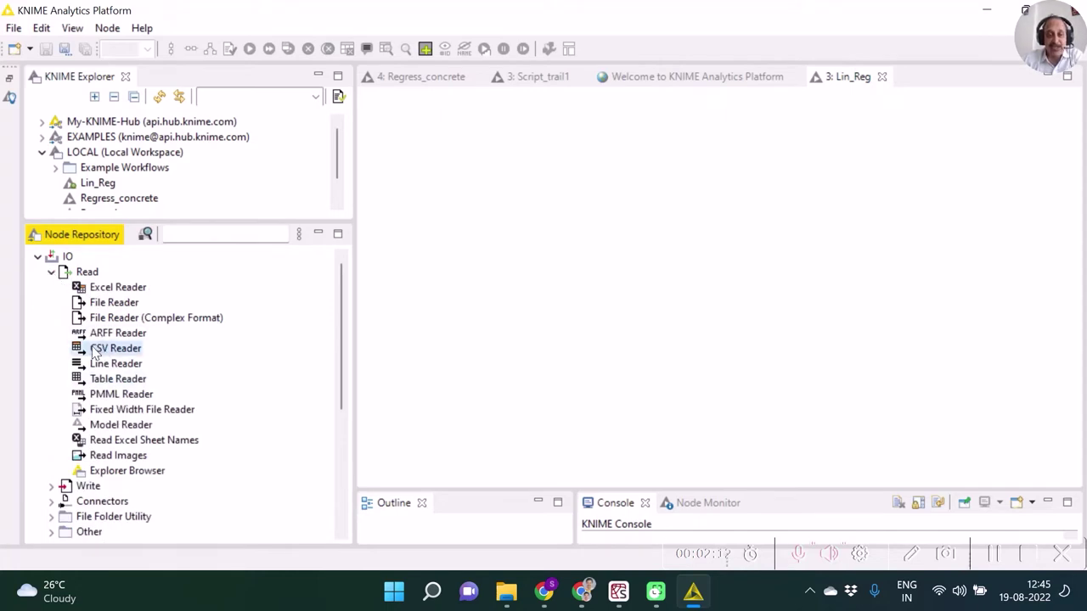
left_click_drag(95, 354, 464, 173)
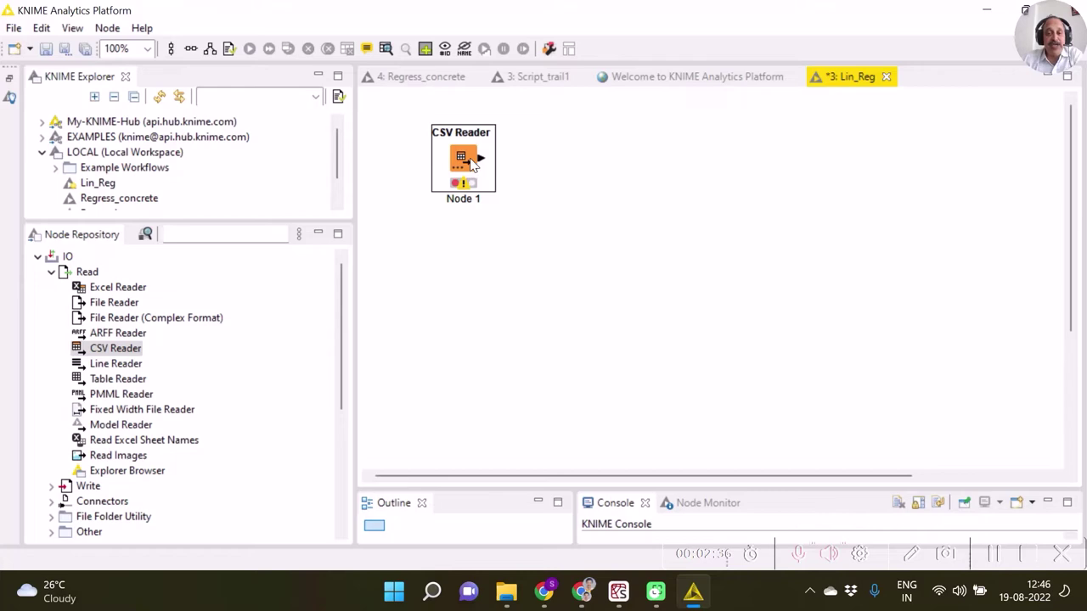
Configure the CSV Reader node to read Datasets\Boston.csv and save the settings
right_click(472, 164)
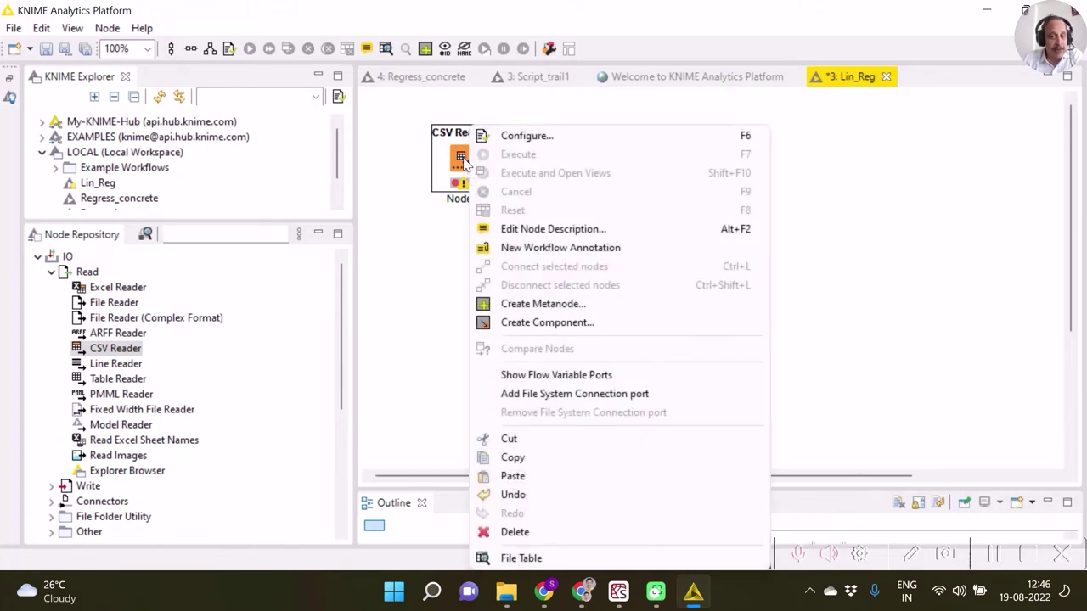
left_click(515, 137)
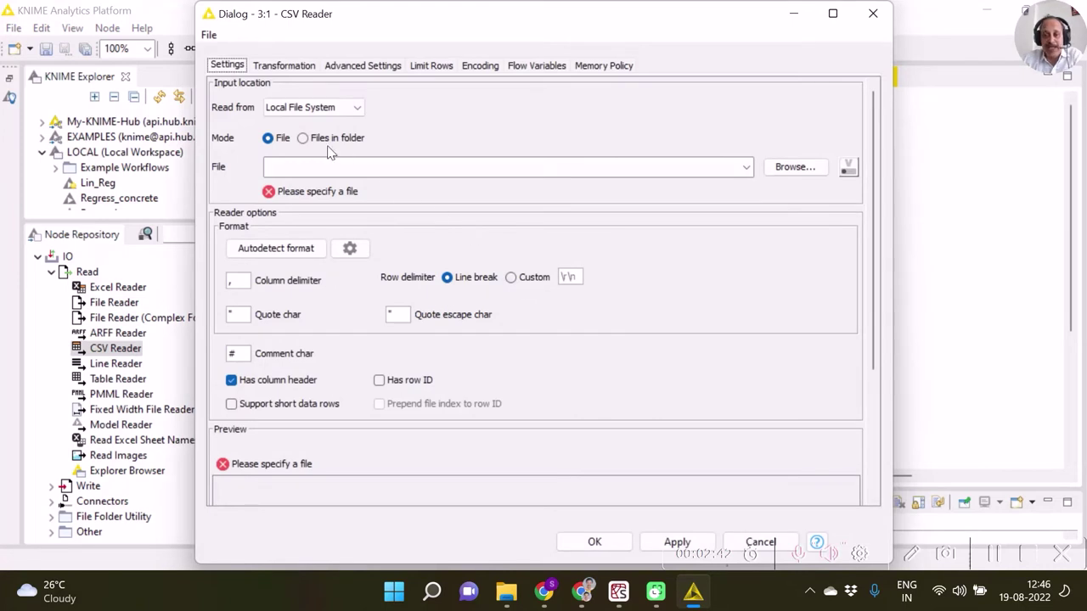
left_click(798, 175)
left_click(802, 174)
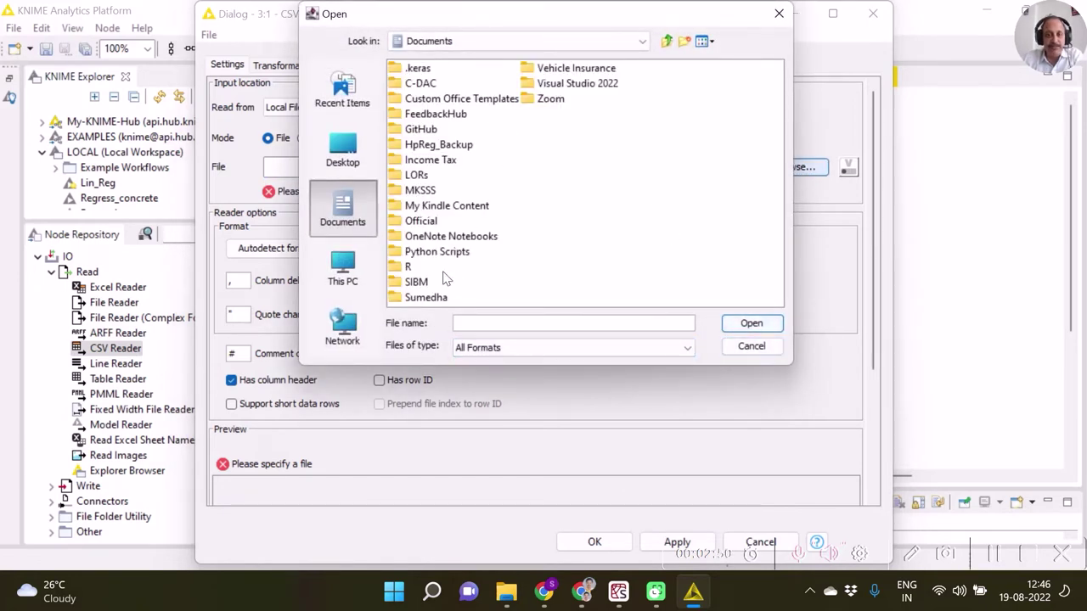
left_click(342, 268)
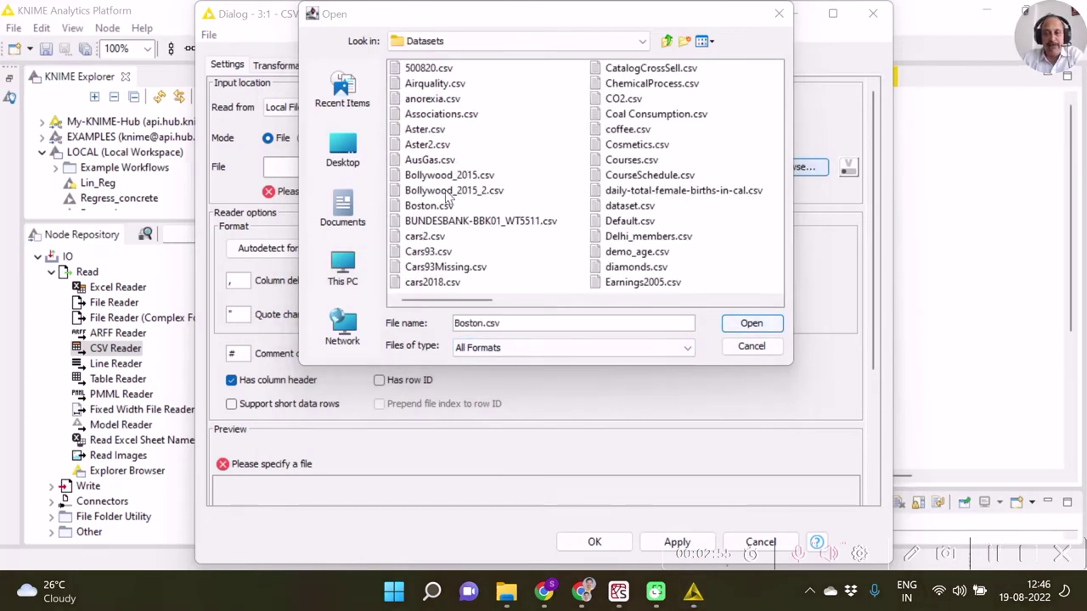
left_click(437, 205)
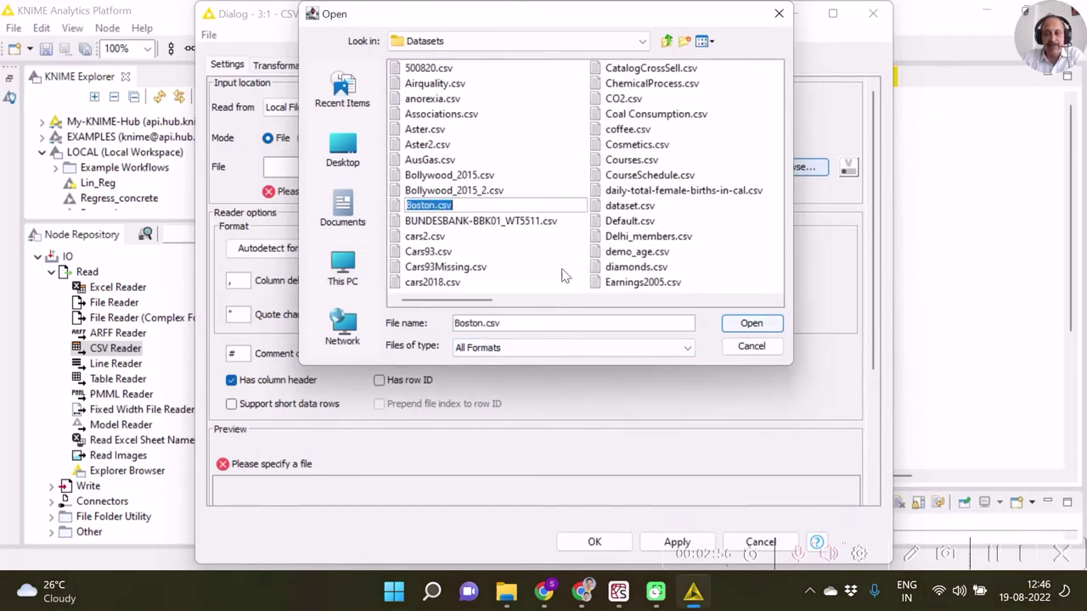
left_click(609, 208)
left_click(443, 206)
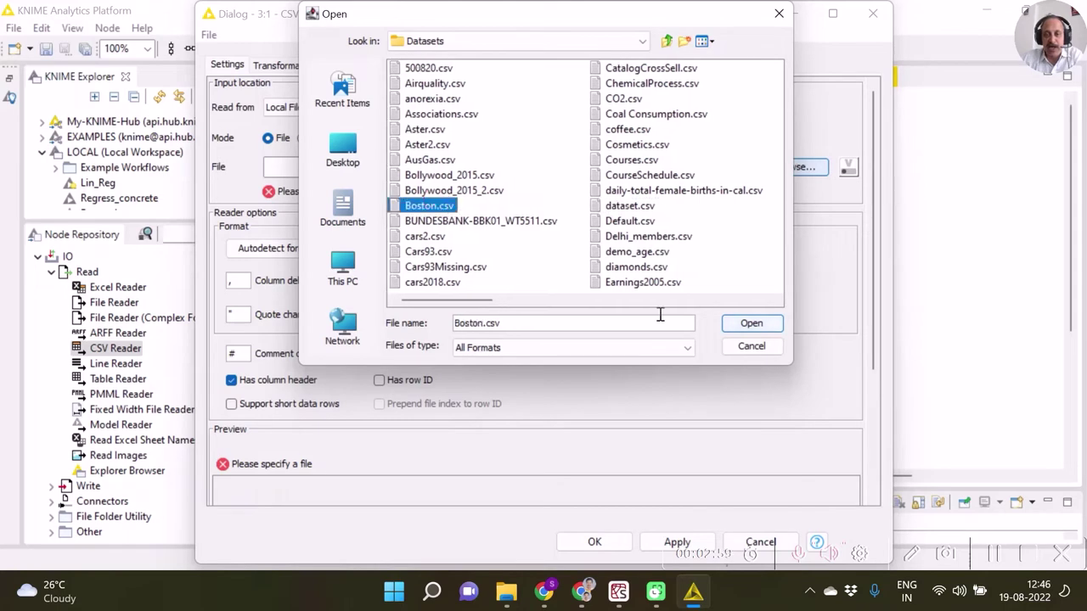
left_click(734, 325)
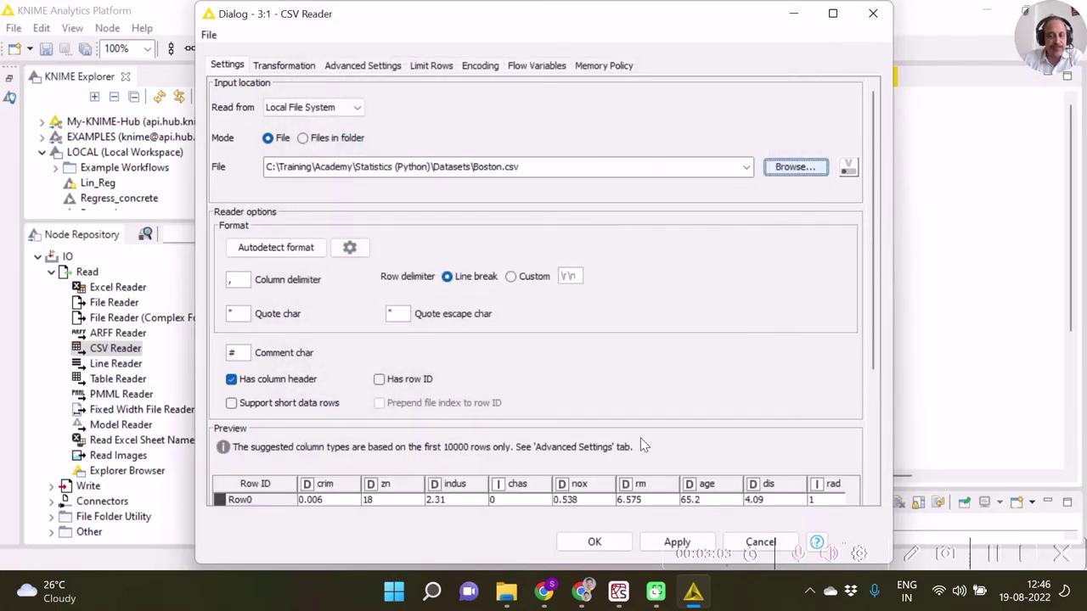
left_click(595, 542)
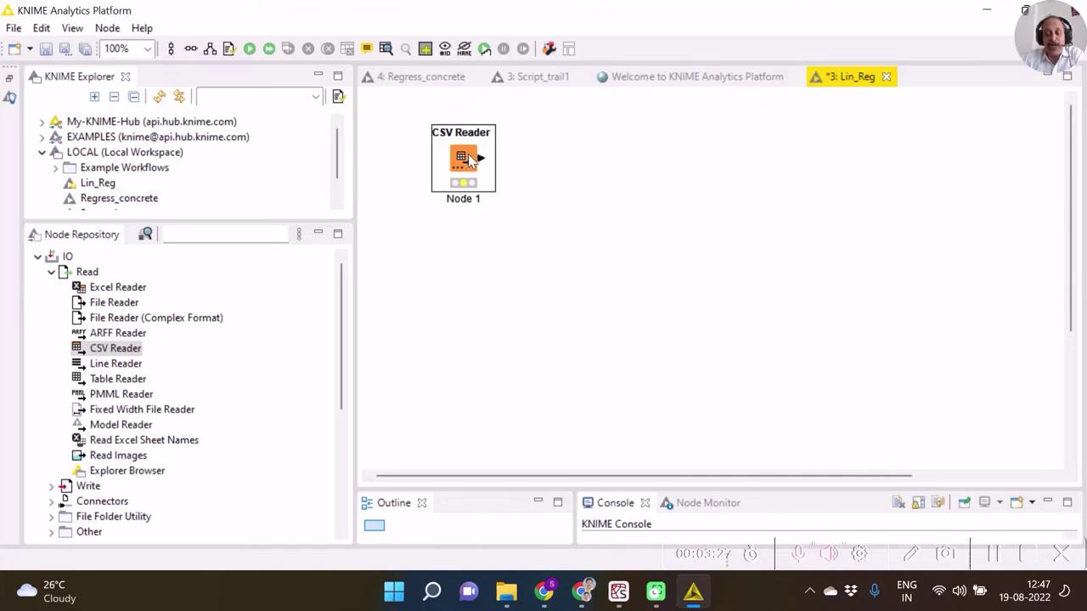
In Spyder, run the pandas and numpy import lines in the console
left_click(619, 600)
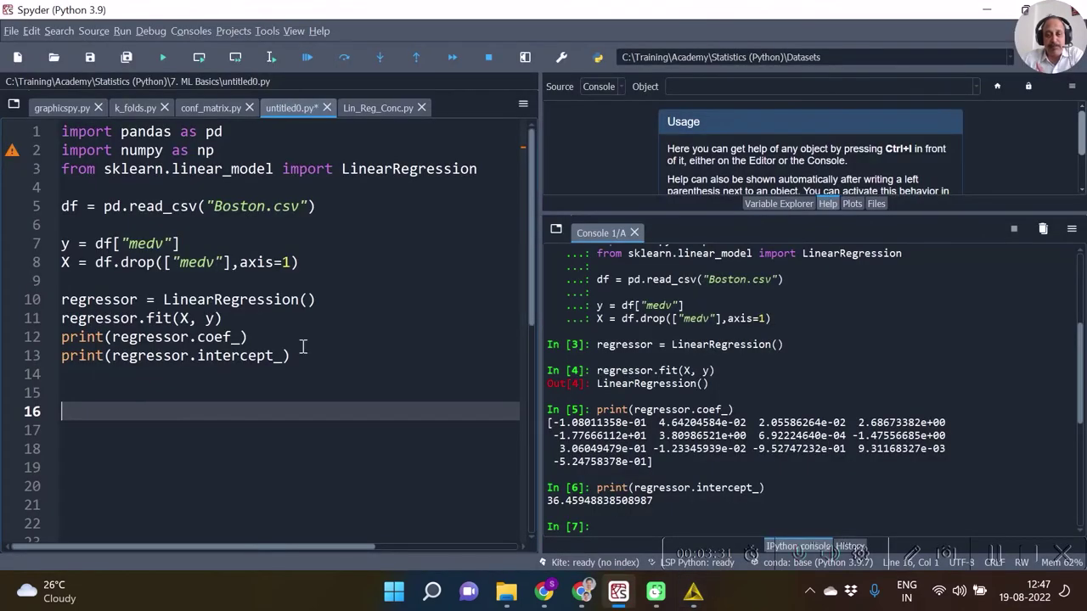
left_click(282, 318)
left_click(371, 366)
left_click(331, 159)
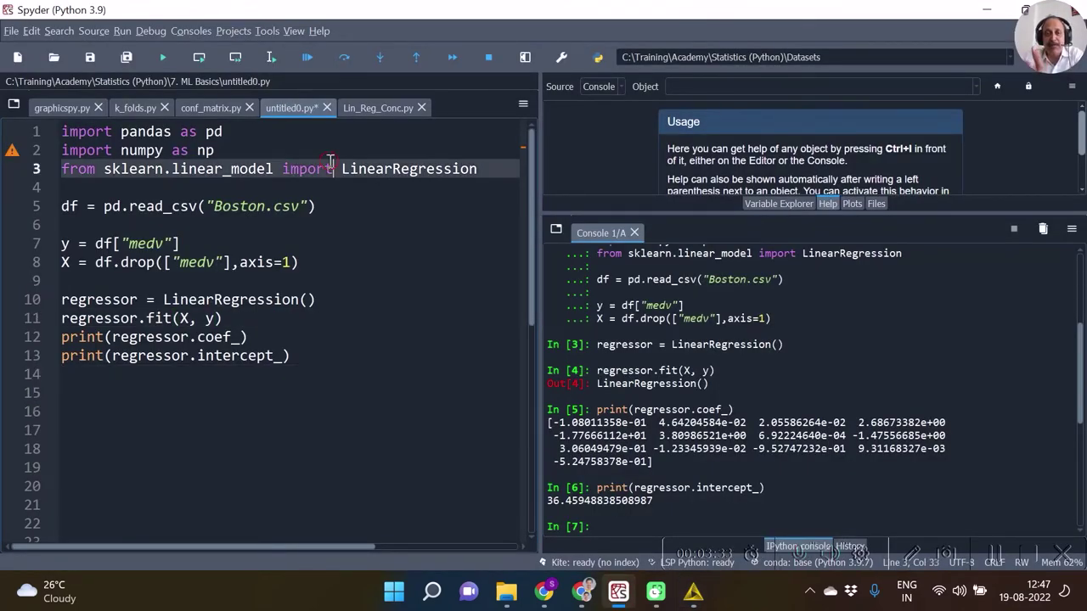
left_click(342, 213)
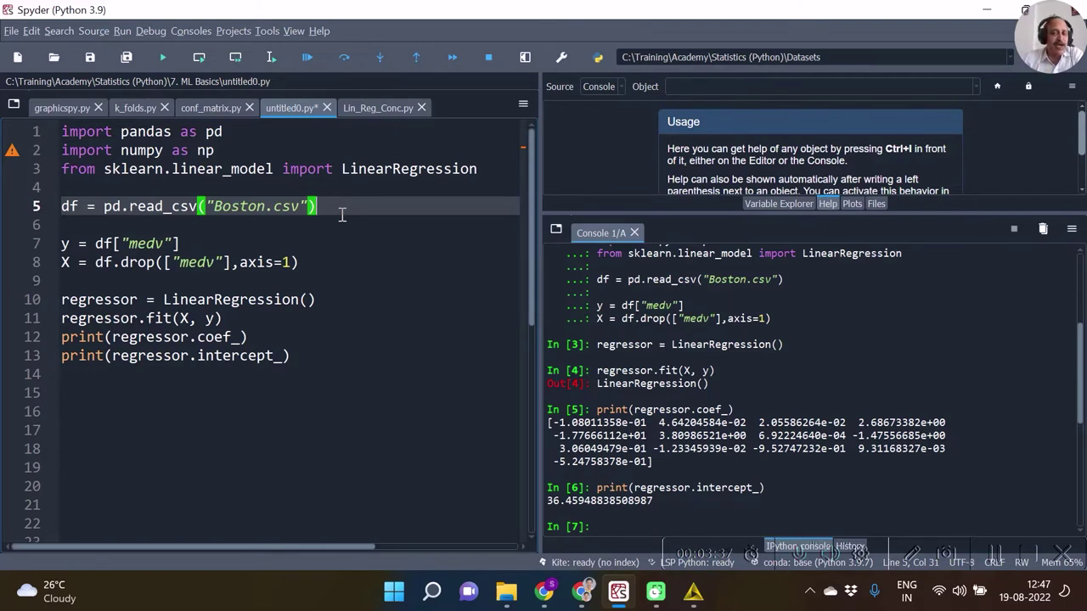
left_click_drag(217, 150, 61, 131)
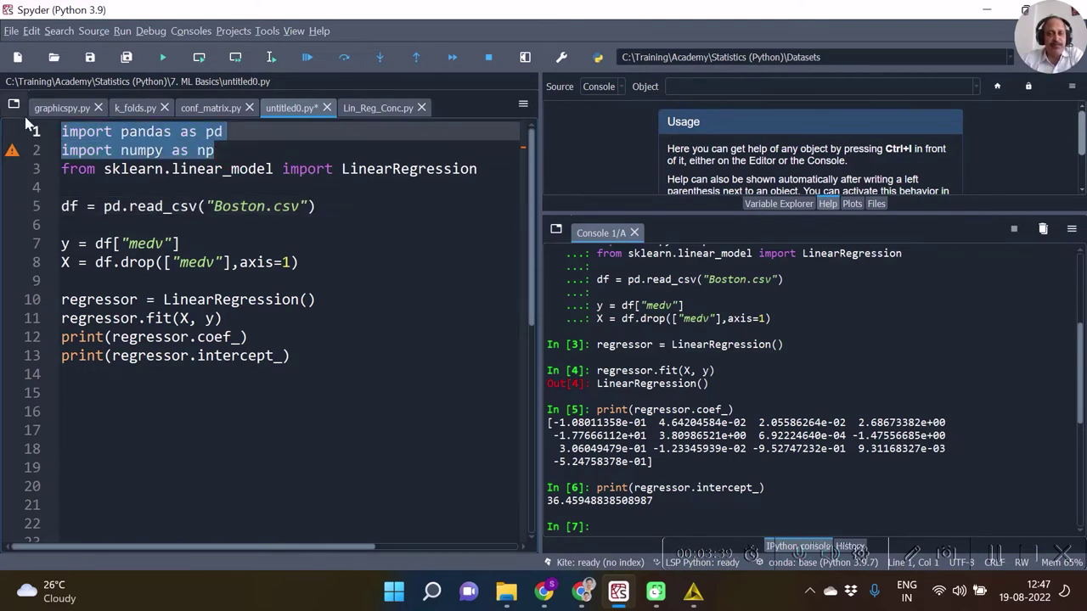
left_click(272, 58)
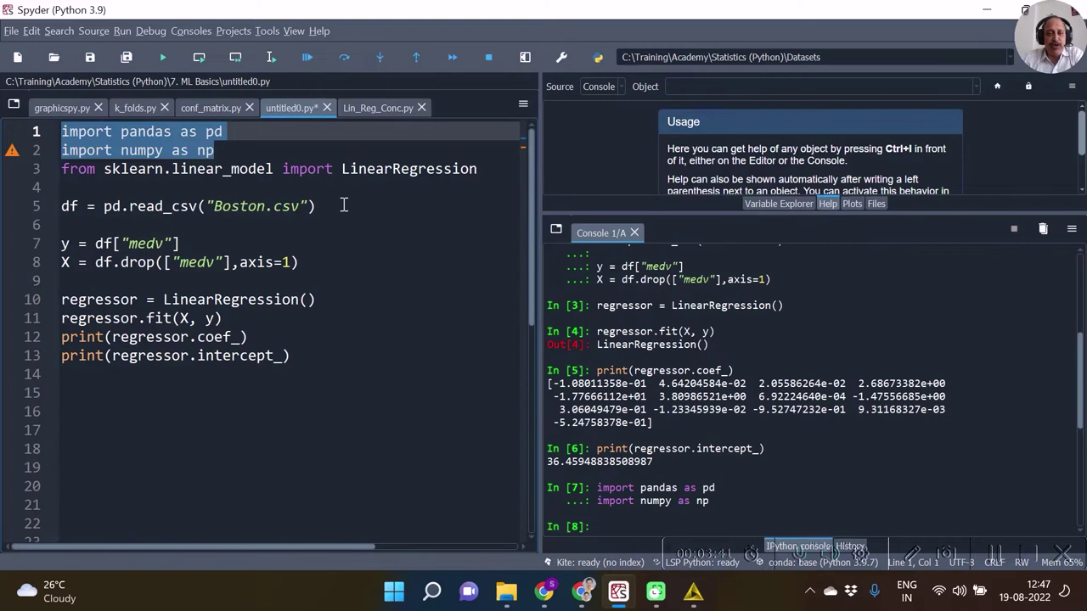
Run the LinearRegression import and Boston.csv loading lines, briefly check KNIME, then return
left_click_drag(341, 210, 61, 169)
left_click(272, 58)
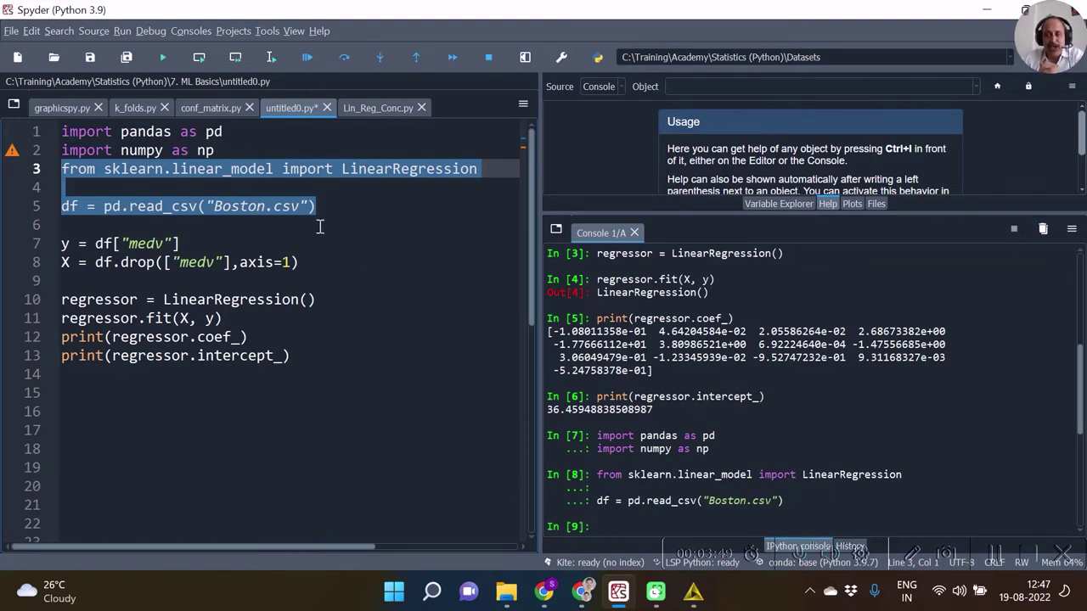
left_click(692, 594)
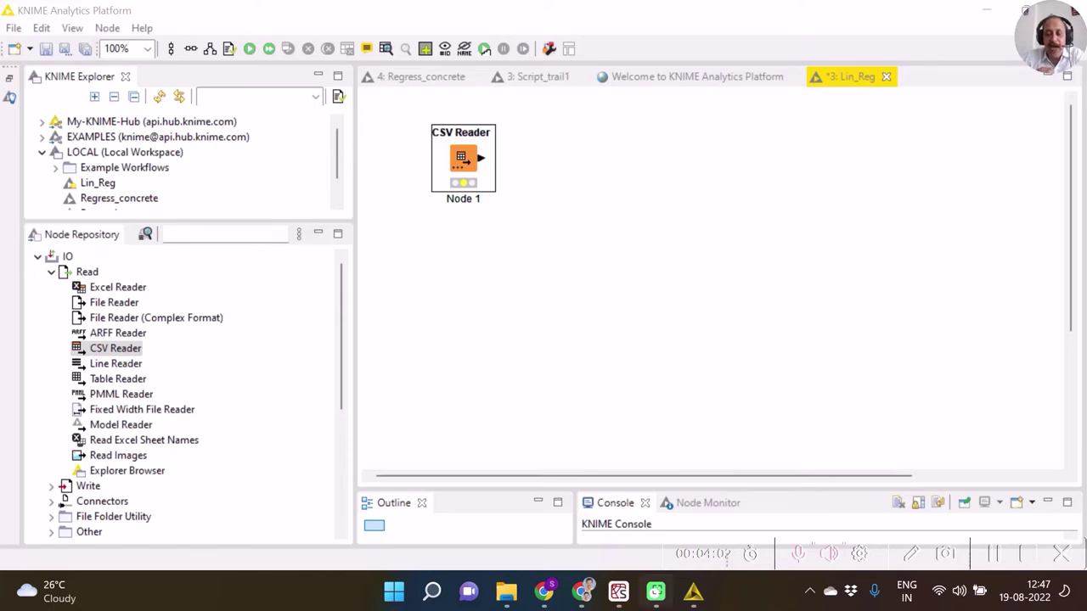
left_click(618, 592)
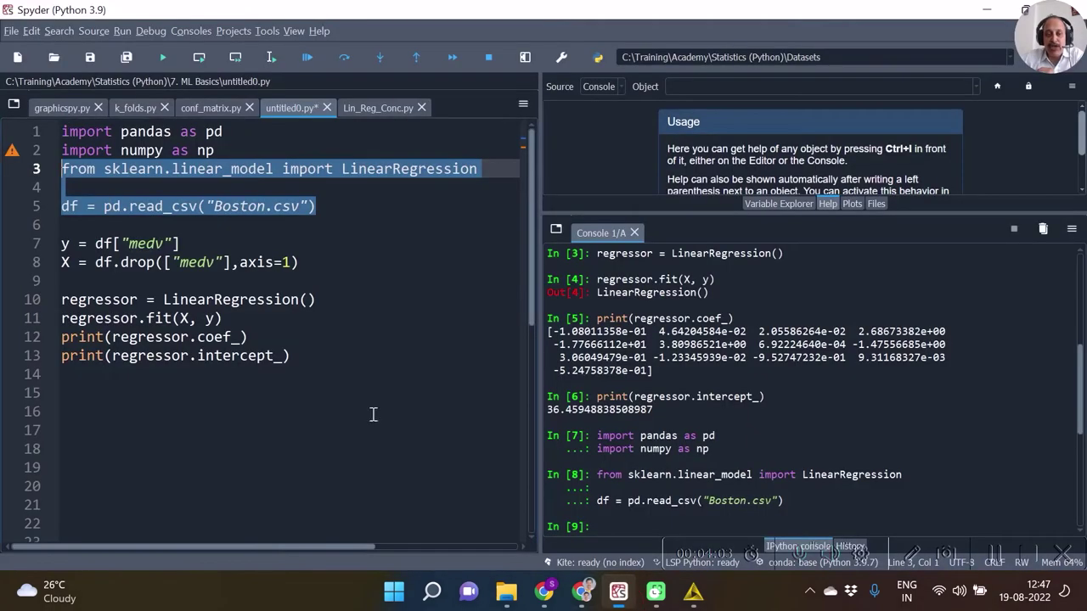
Show df, regressor and X in Spyder's Variable Explorer, then return to KNIME's CSV Reader
left_click(164, 207)
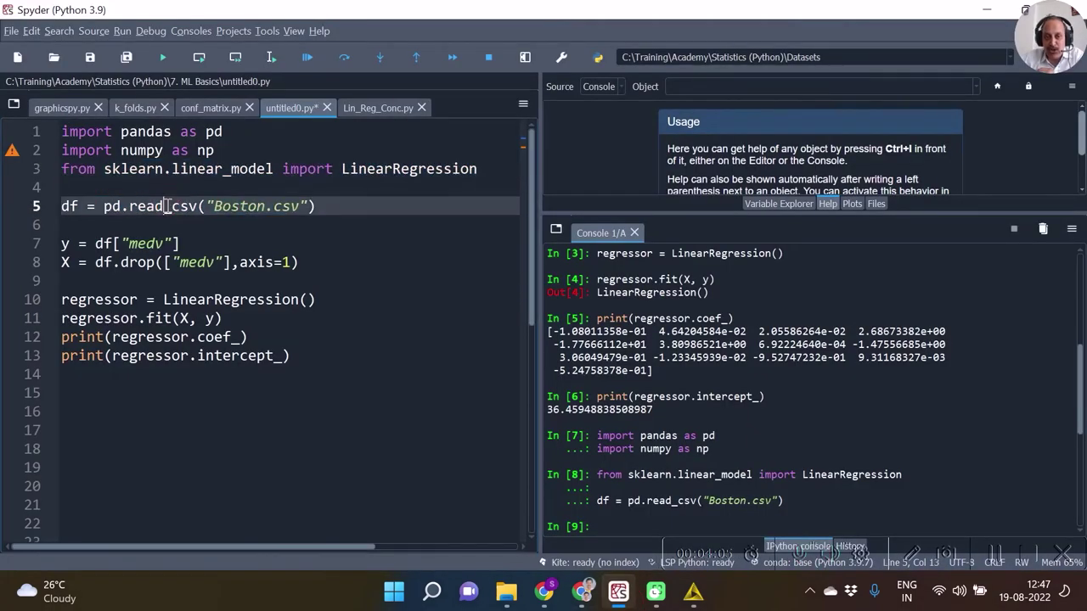
left_click(779, 204)
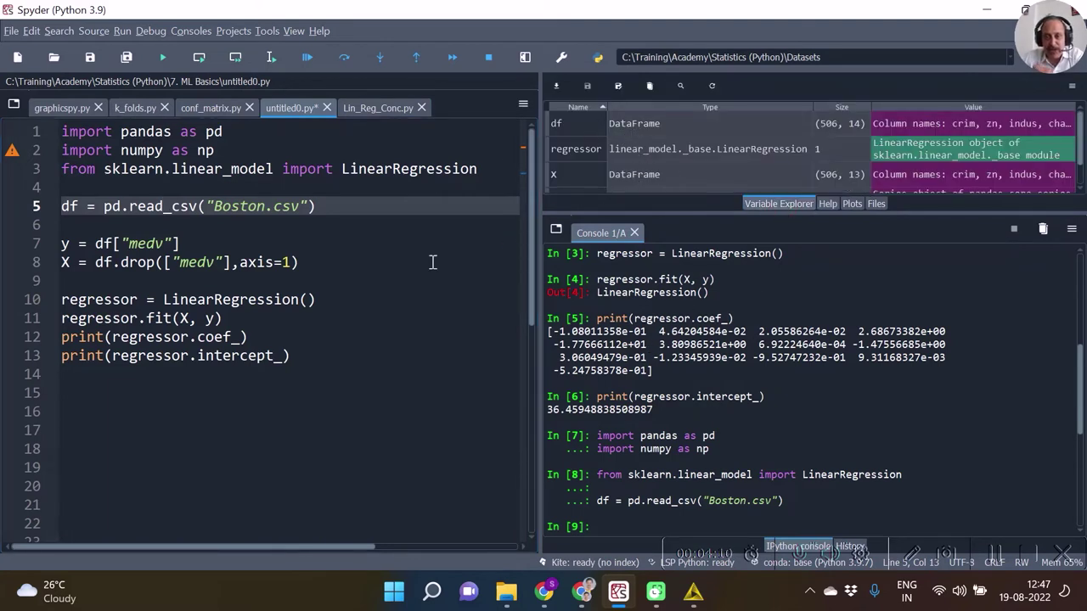
left_click(318, 208)
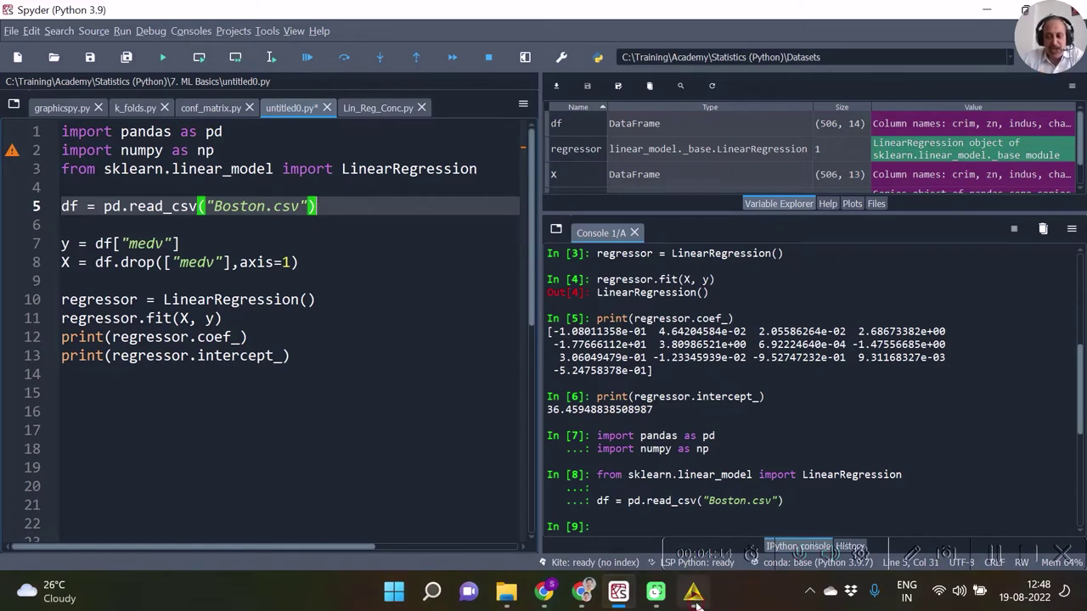
left_click(694, 594)
right_click(469, 158)
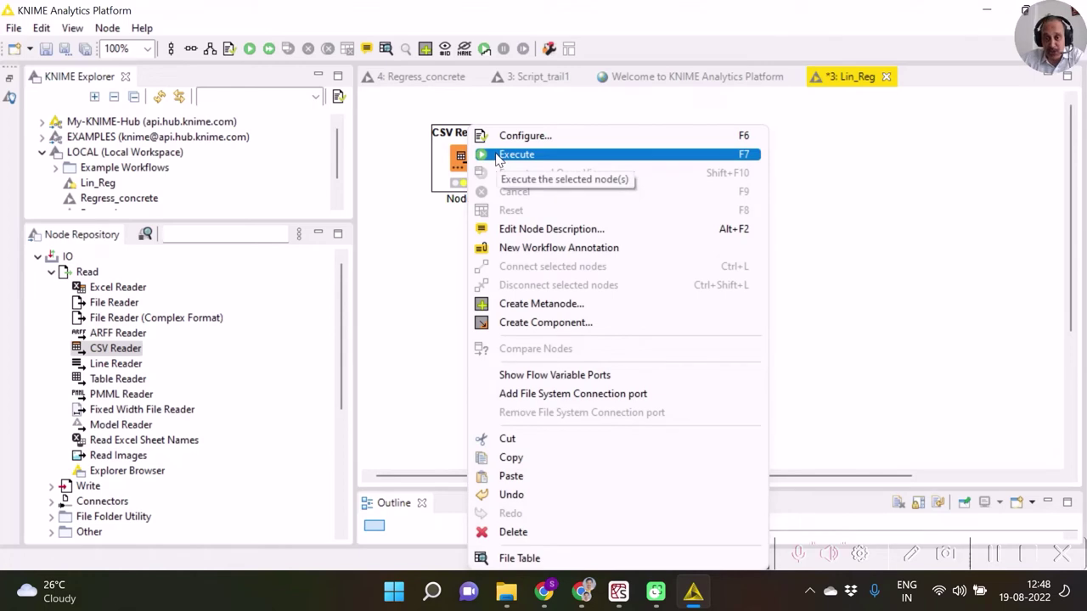
Execute the CSV Reader and inspect its 506-row, 14-column File Table output
left_click(497, 155)
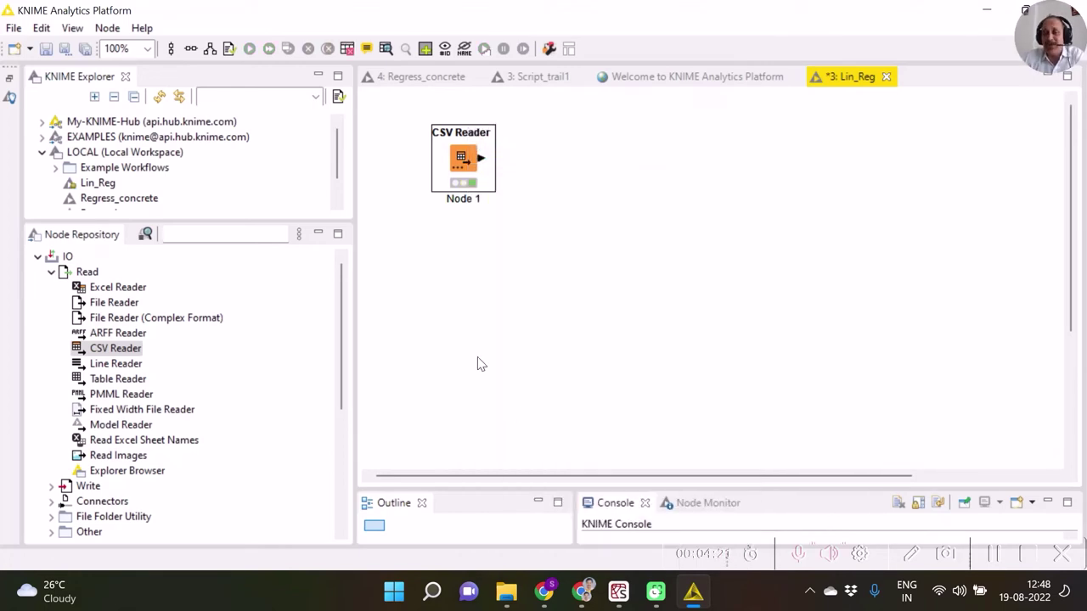
right_click(482, 163)
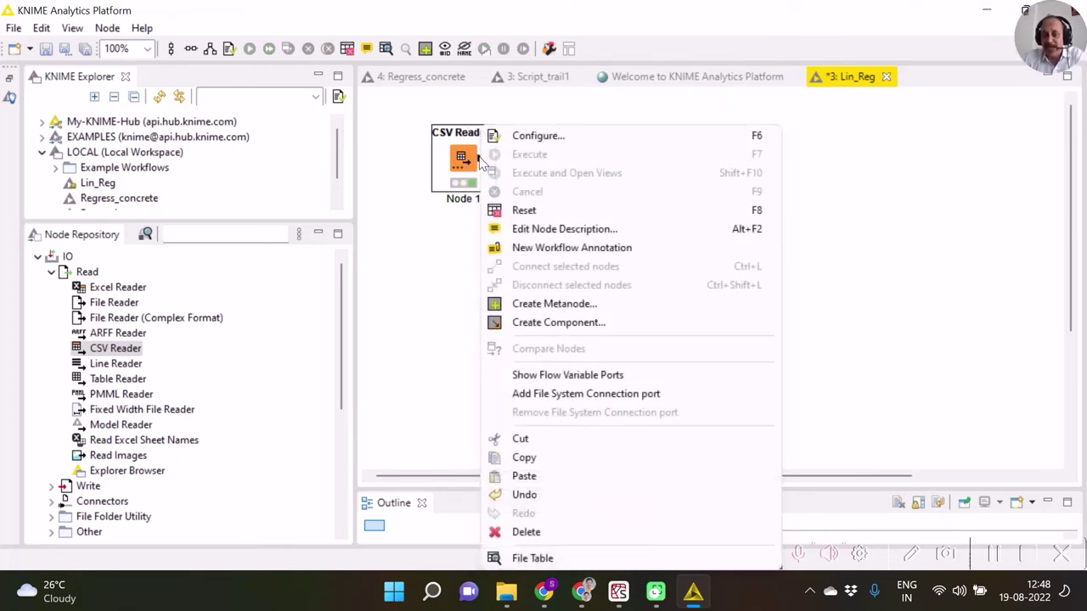
left_click(547, 560)
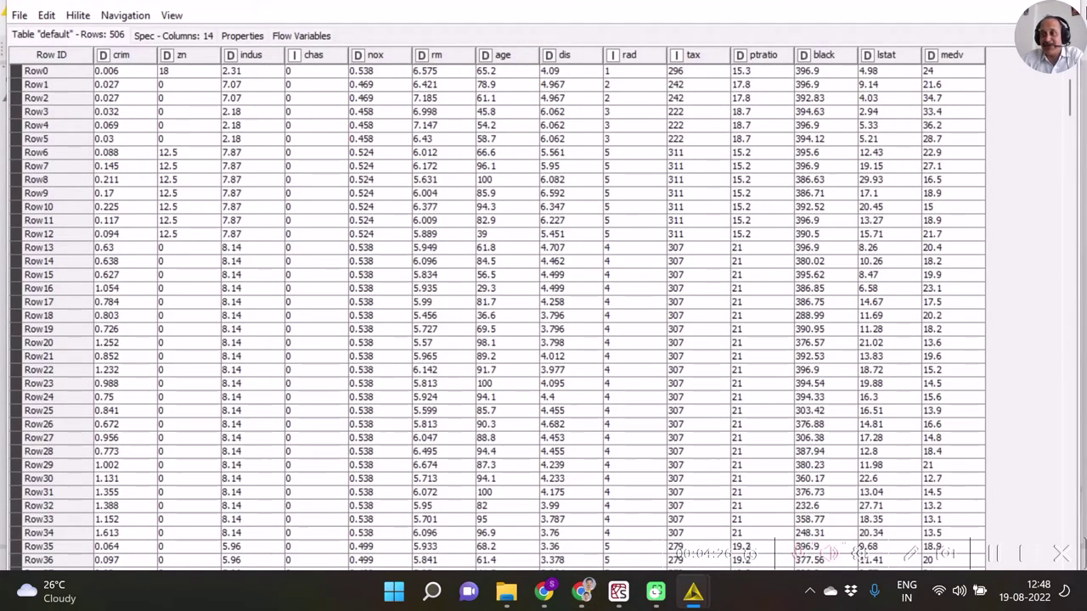
key("alt+F4")
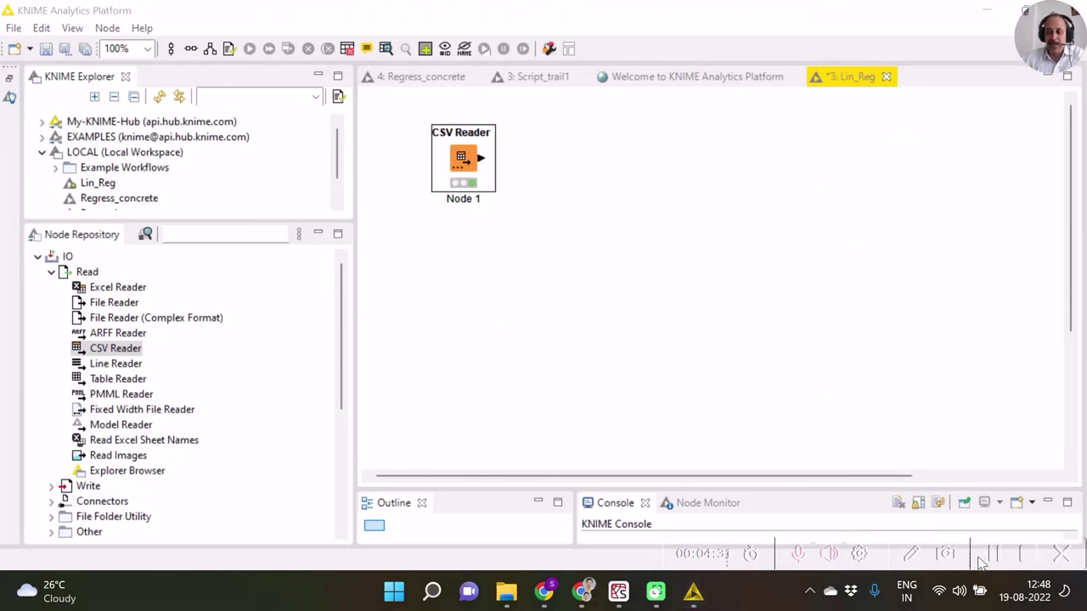
left_click(625, 595)
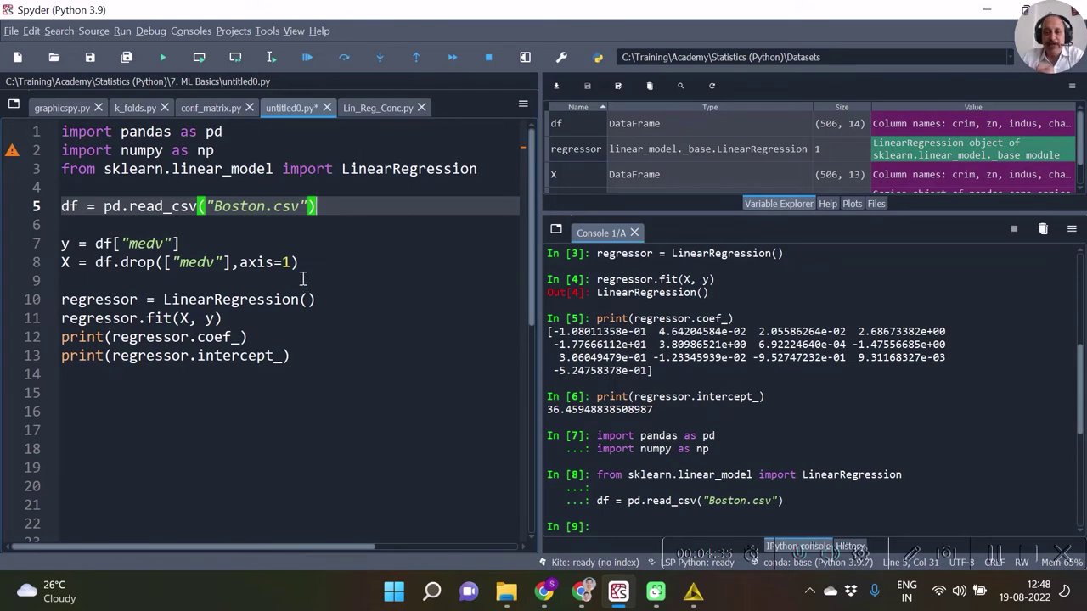
left_click_drag(303, 281, 41, 244)
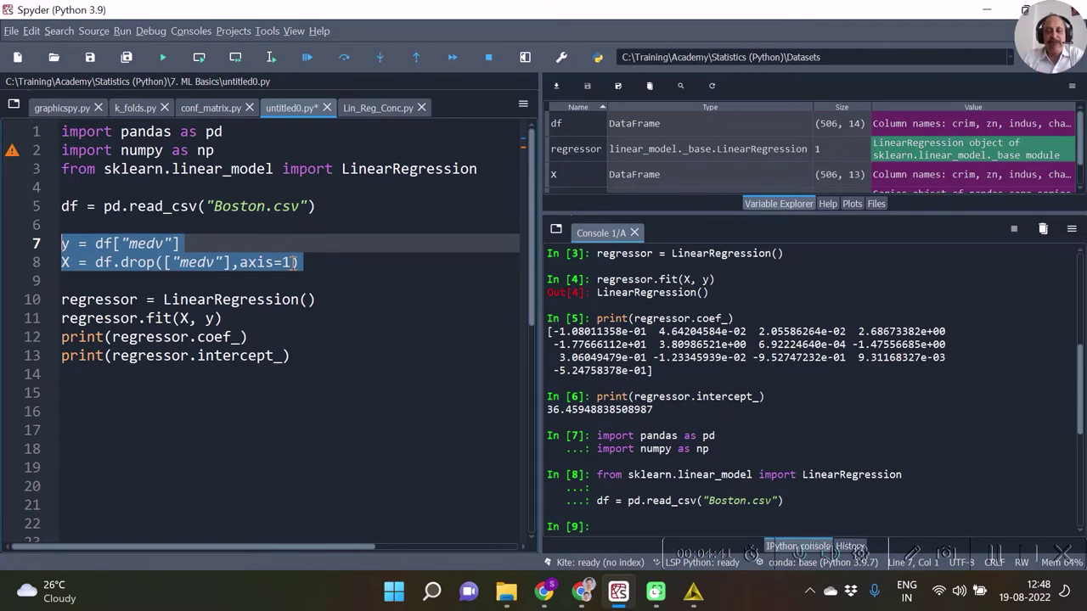
left_click(684, 593)
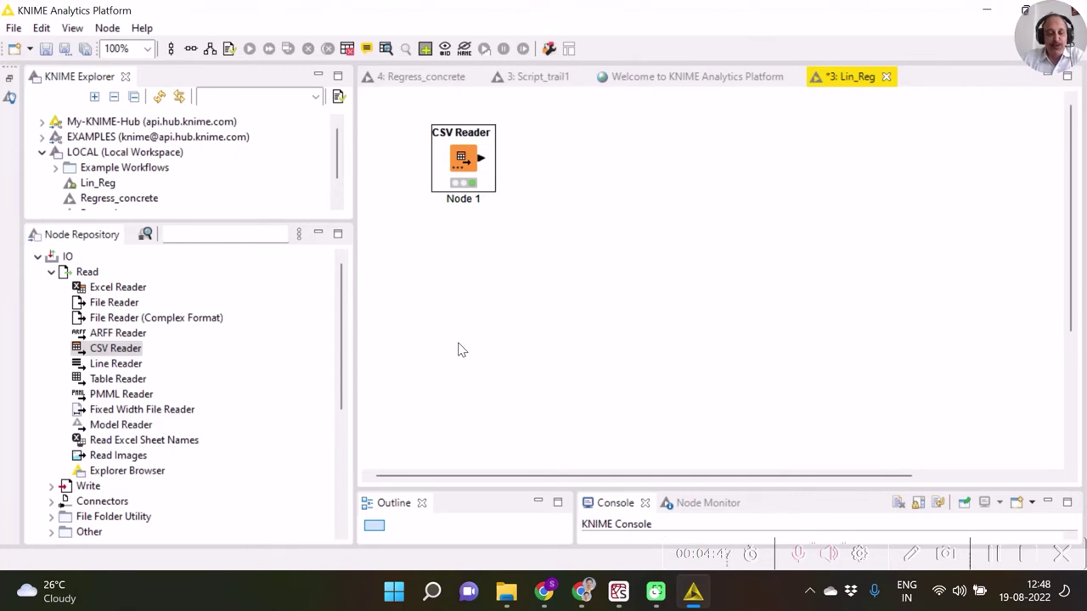
Search 'linear' and place a Linear Regression Learner node beside the CSV Reader
left_click(197, 232)
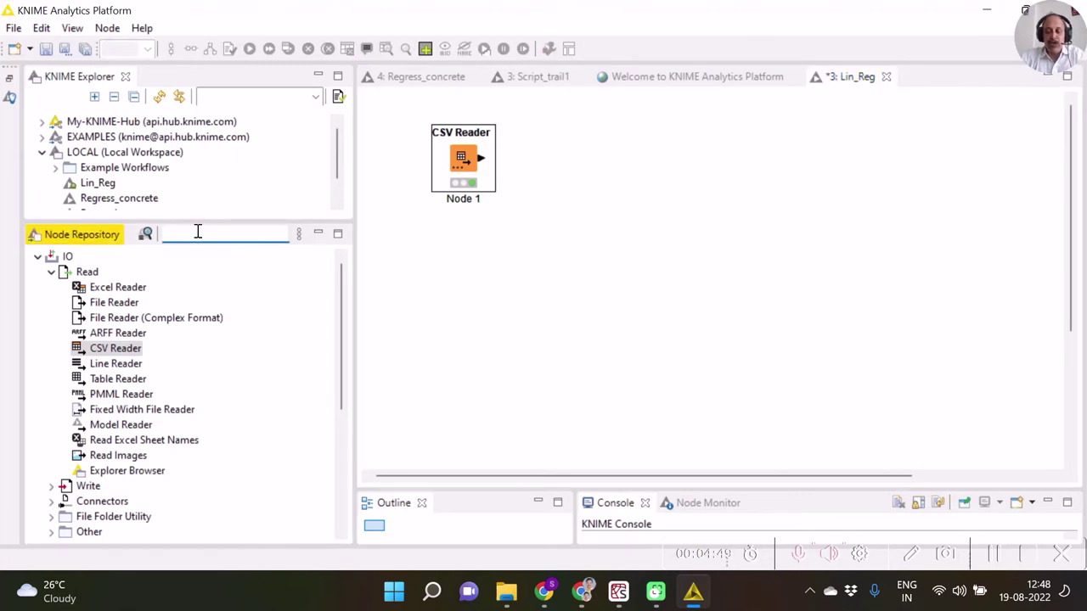
type("line")
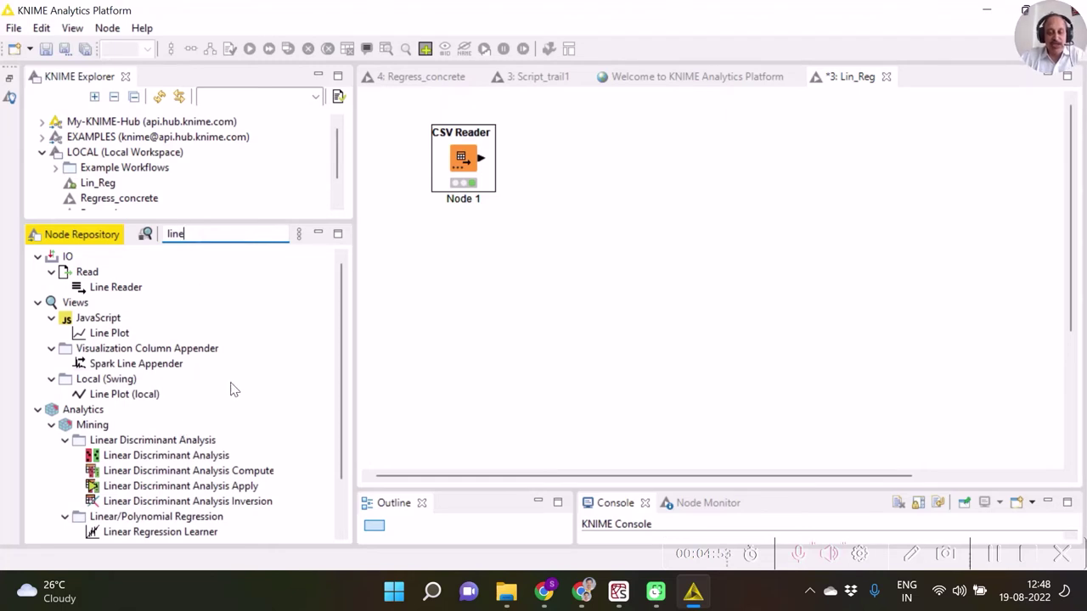
type("ar")
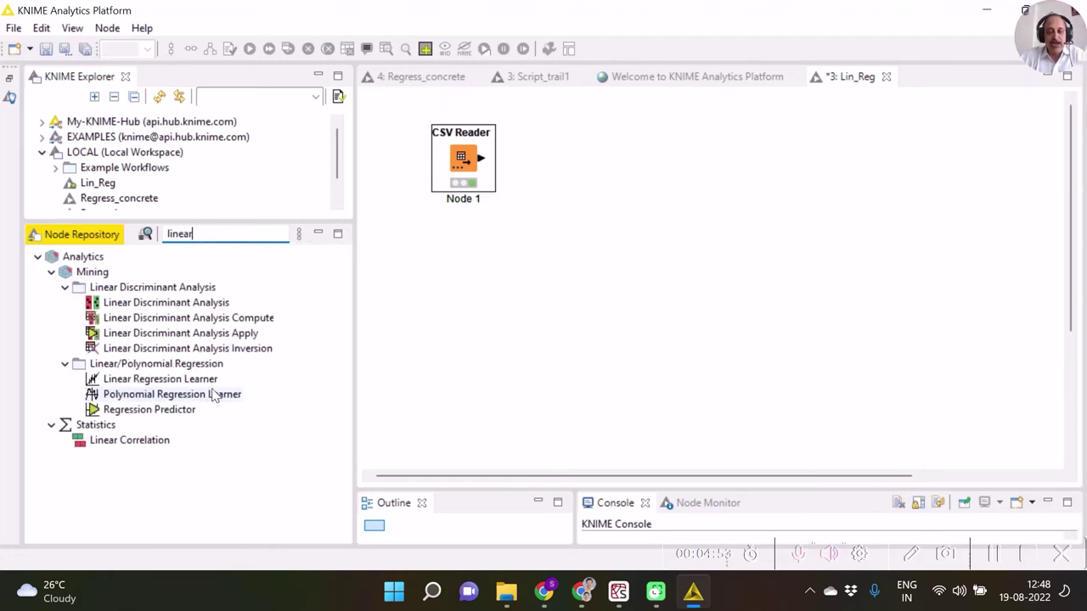
left_click(129, 382)
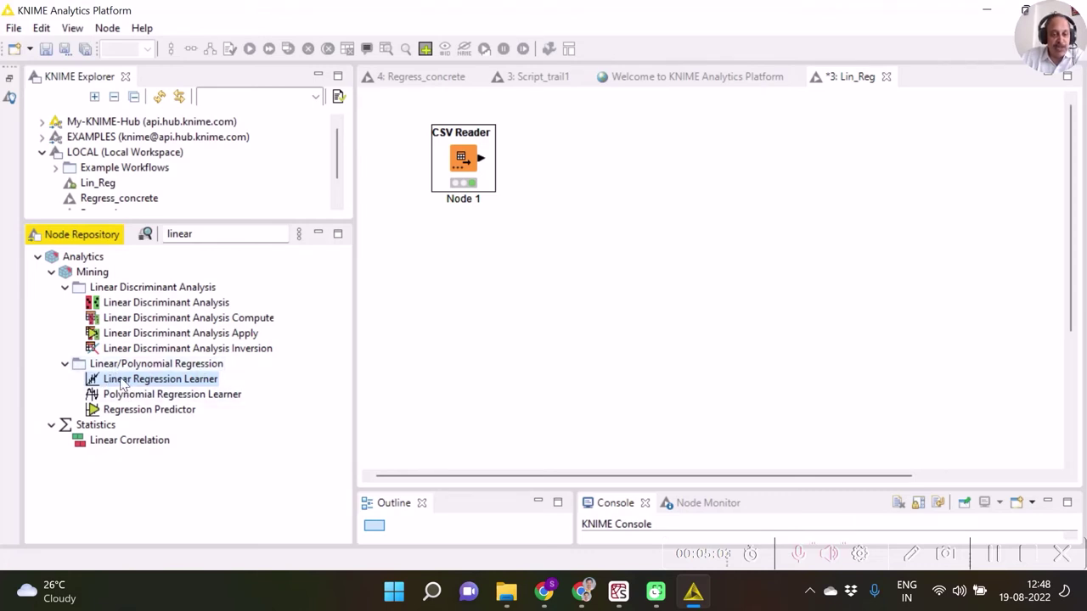
left_click_drag(96, 387, 599, 159)
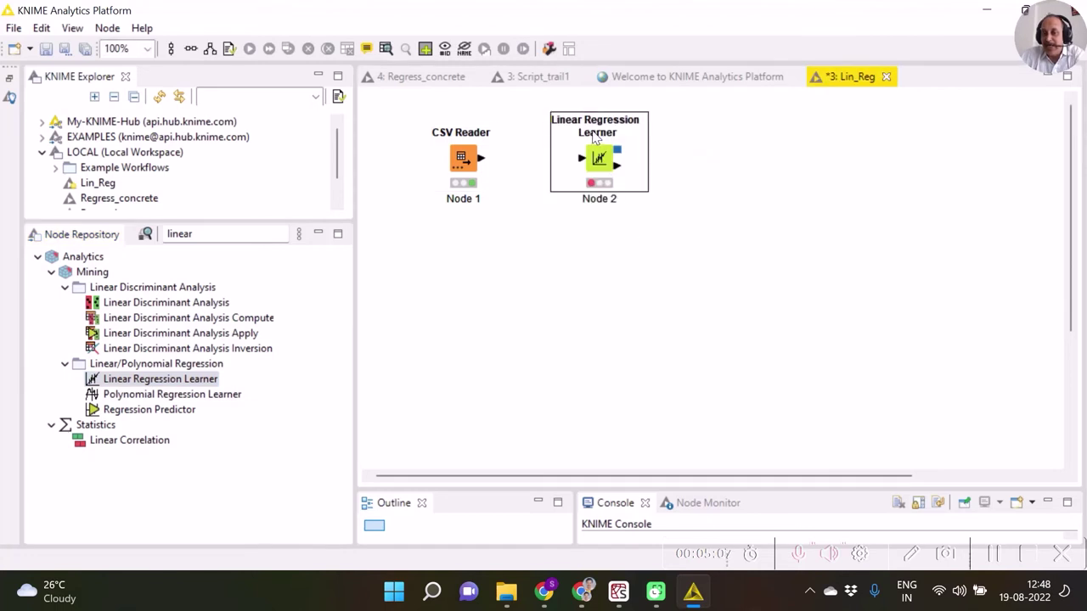
left_click(620, 180)
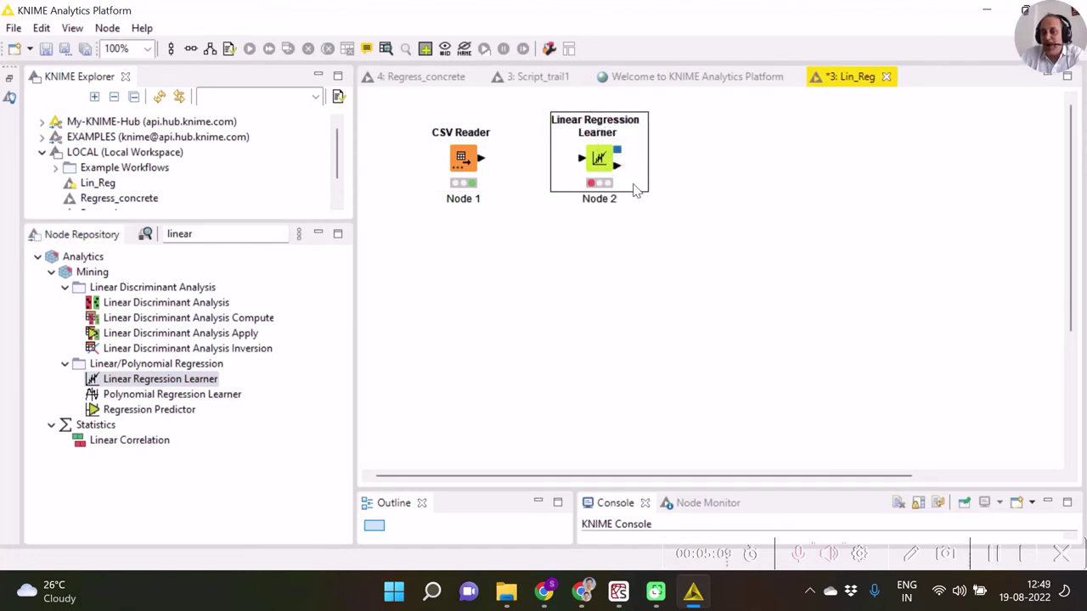
left_click(619, 593)
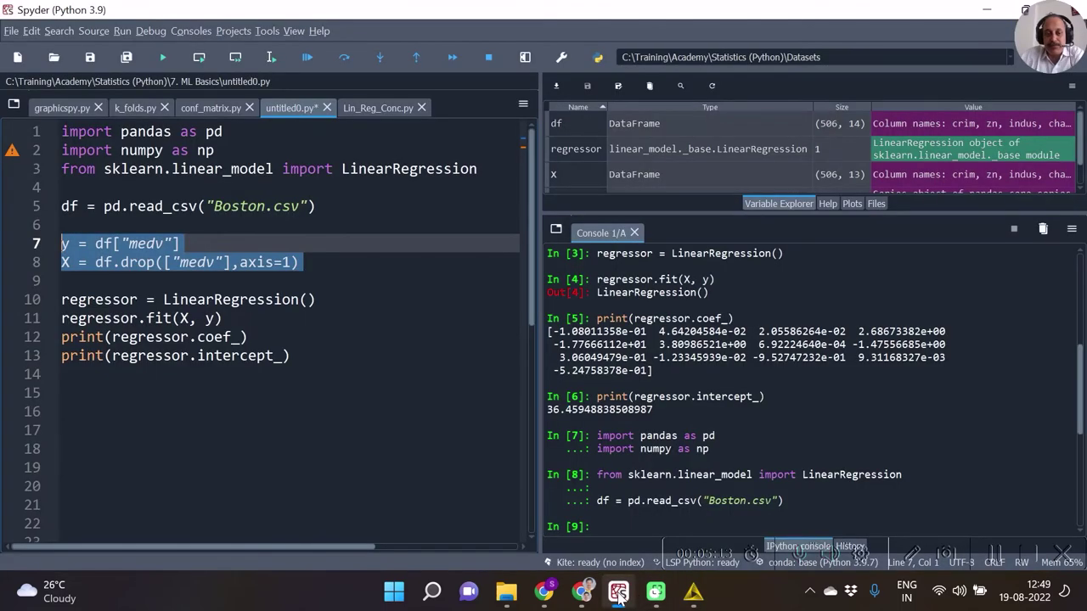
left_click(163, 321)
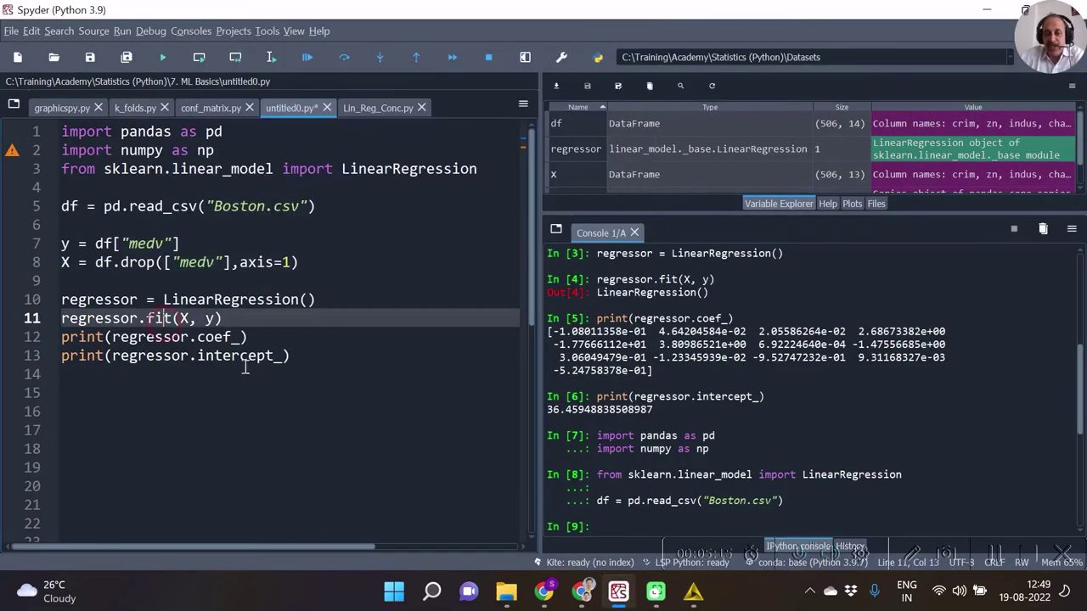
left_click(692, 598)
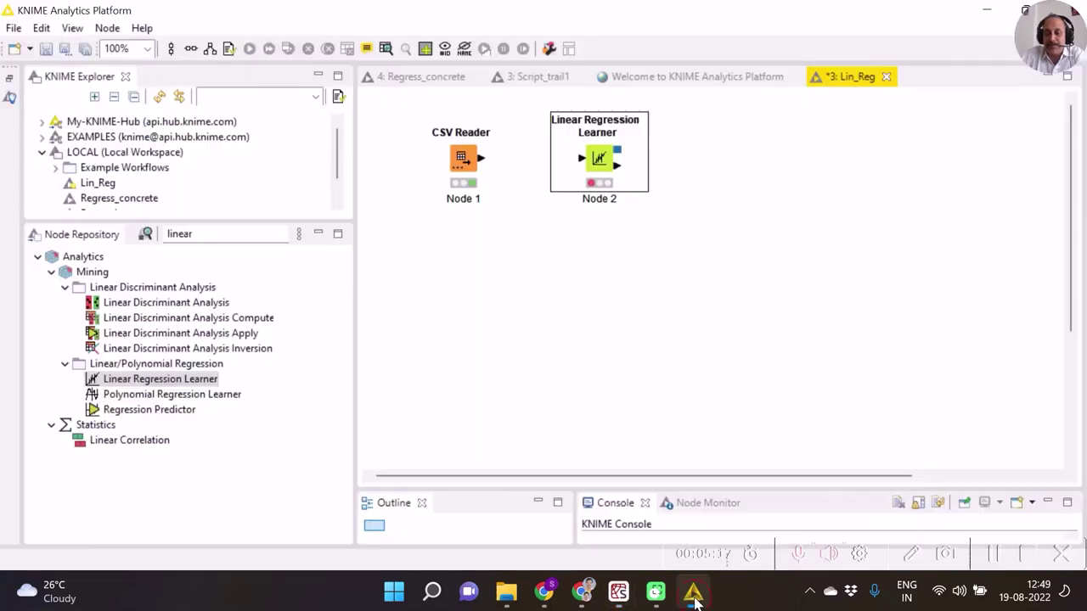
Connect the CSV Reader output port to the Linear Regression Learner input port
left_click(480, 163)
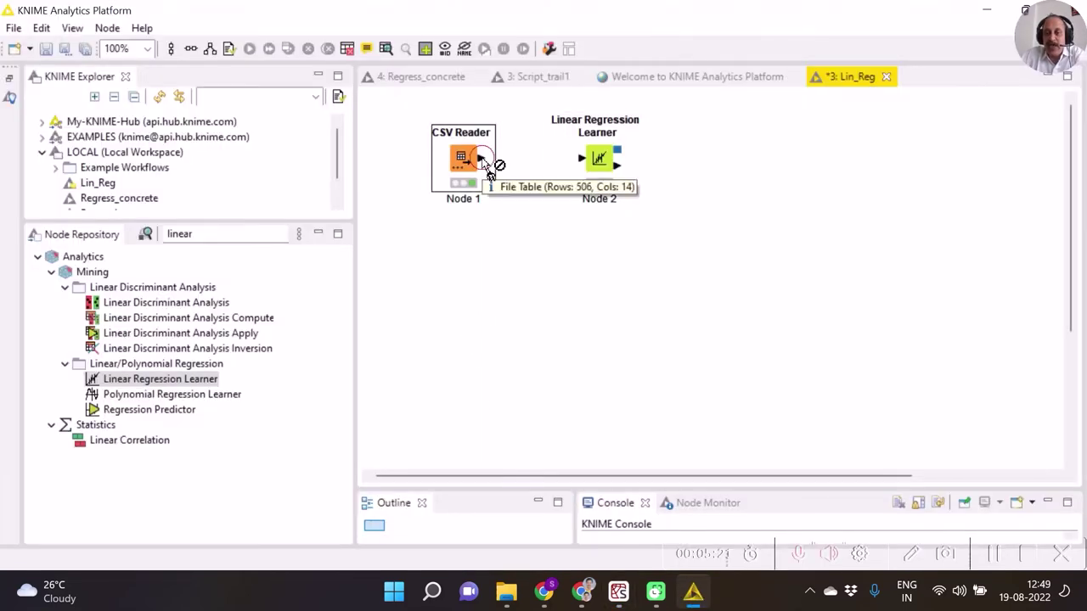
left_click_drag(484, 163, 590, 160)
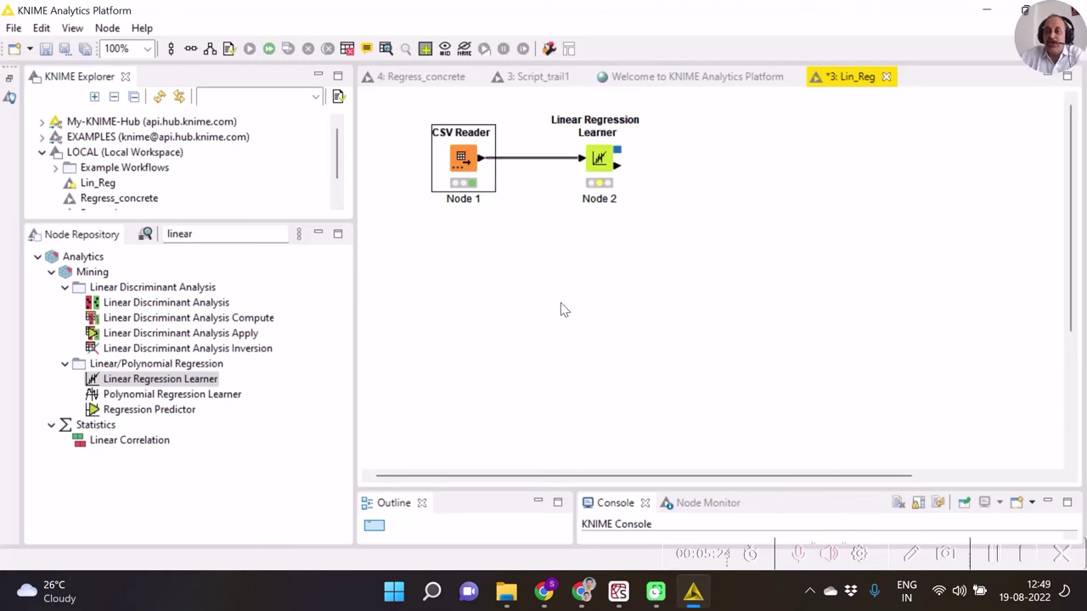
right_click(601, 168)
Configure the Linear Regression Learner with target medv and all other columns as predictors
left_click(630, 121)
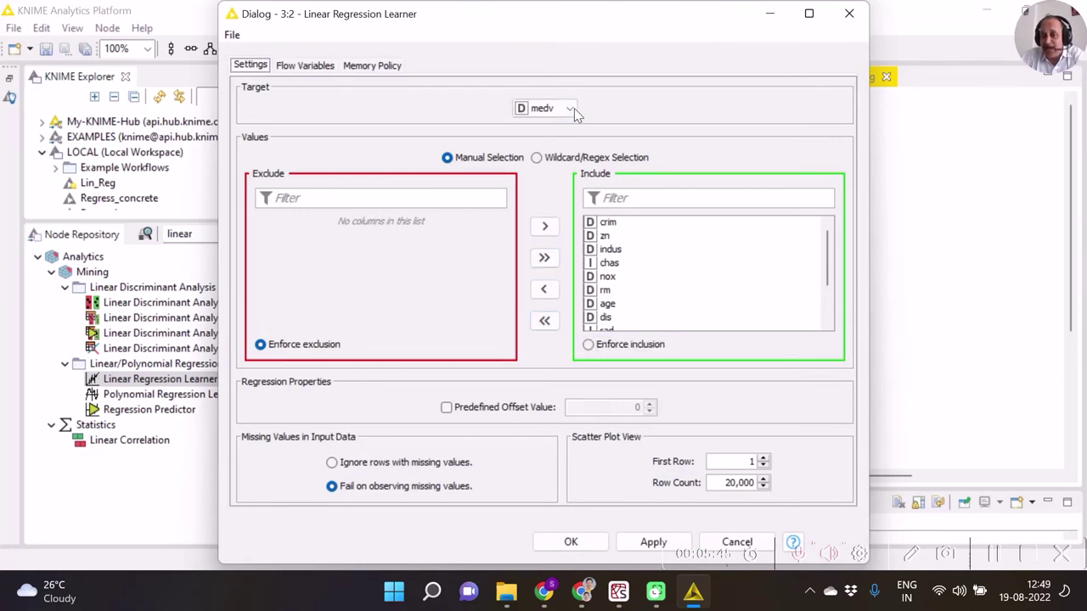
left_click(570, 109)
left_click(571, 111)
left_click(572, 111)
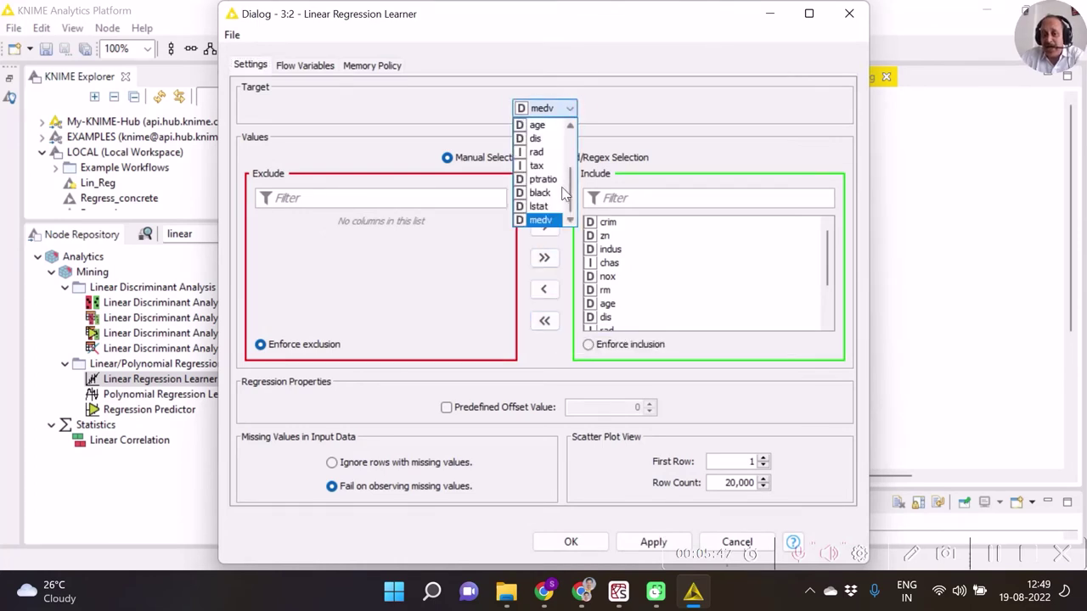
left_click(543, 218)
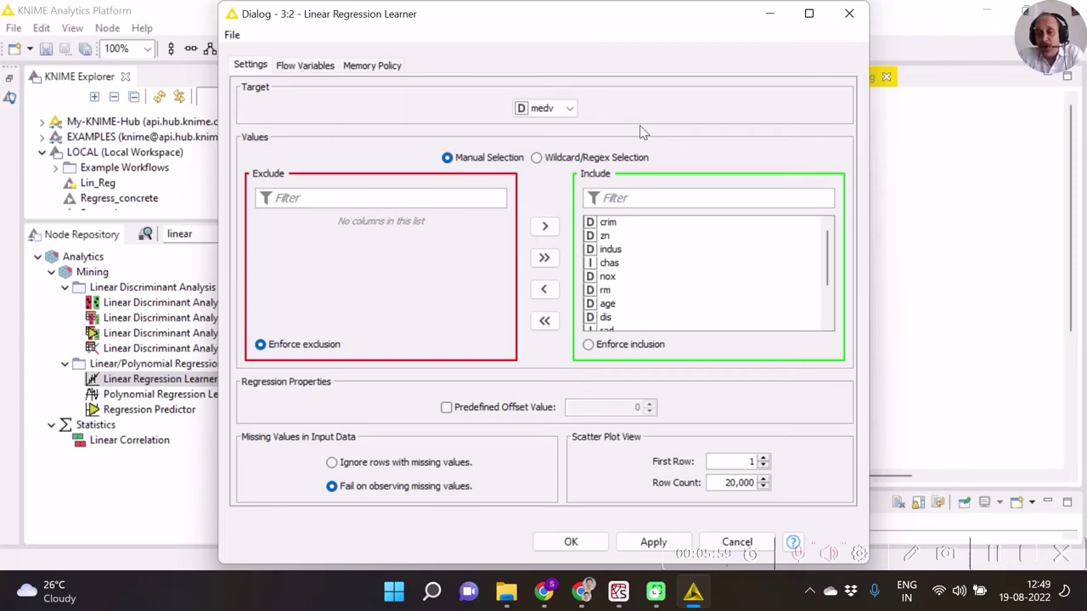
left_click(572, 542)
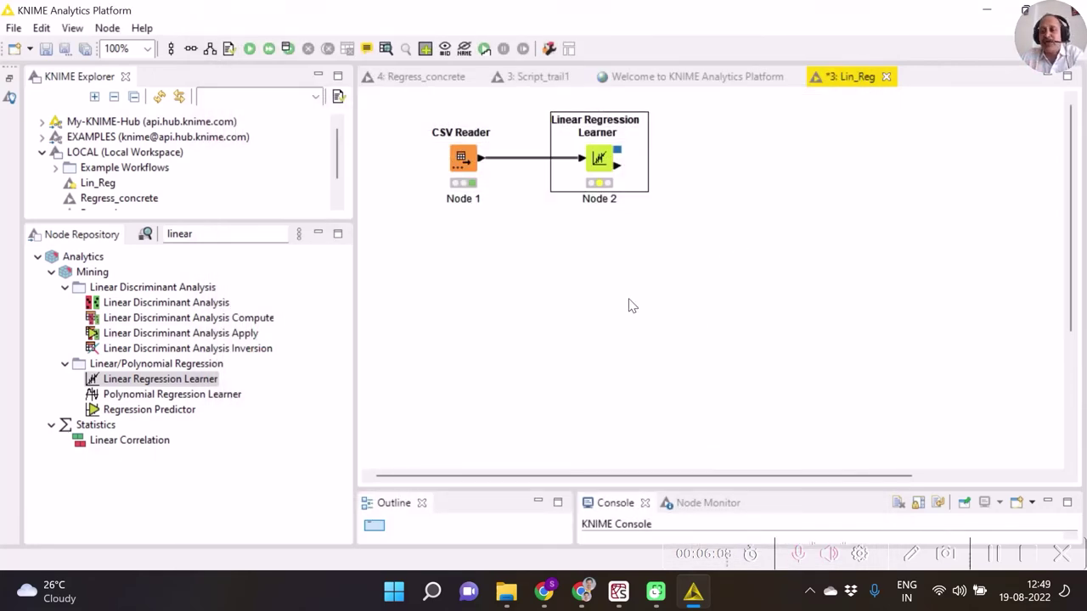
Execute the learner, view its 14-row coefficients table (intercept 36.459), then switch to Spyder
right_click(599, 159)
left_click(628, 135)
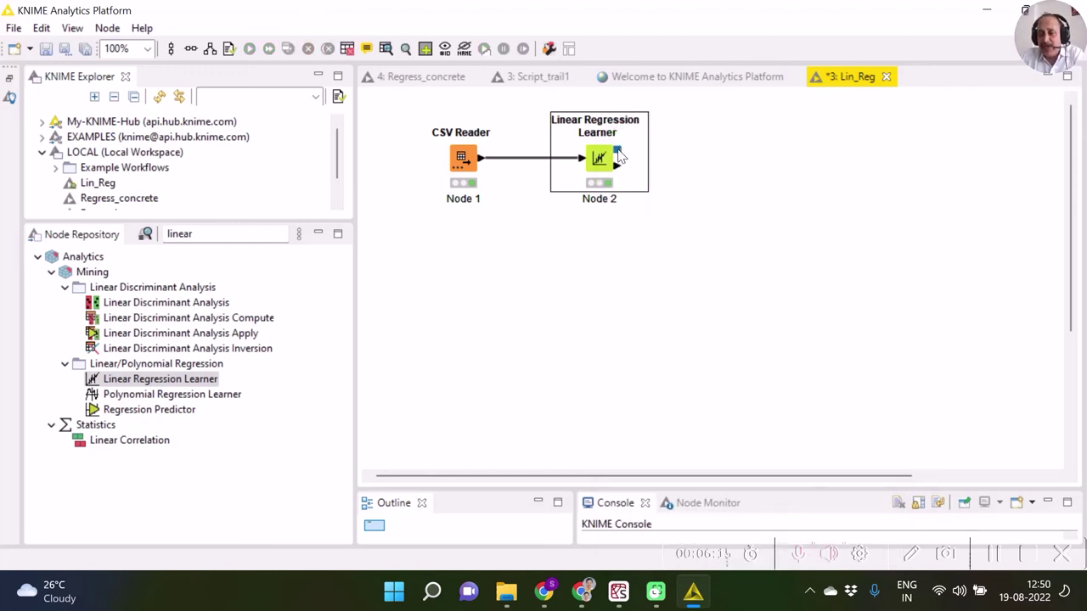
mouse_move(619, 153)
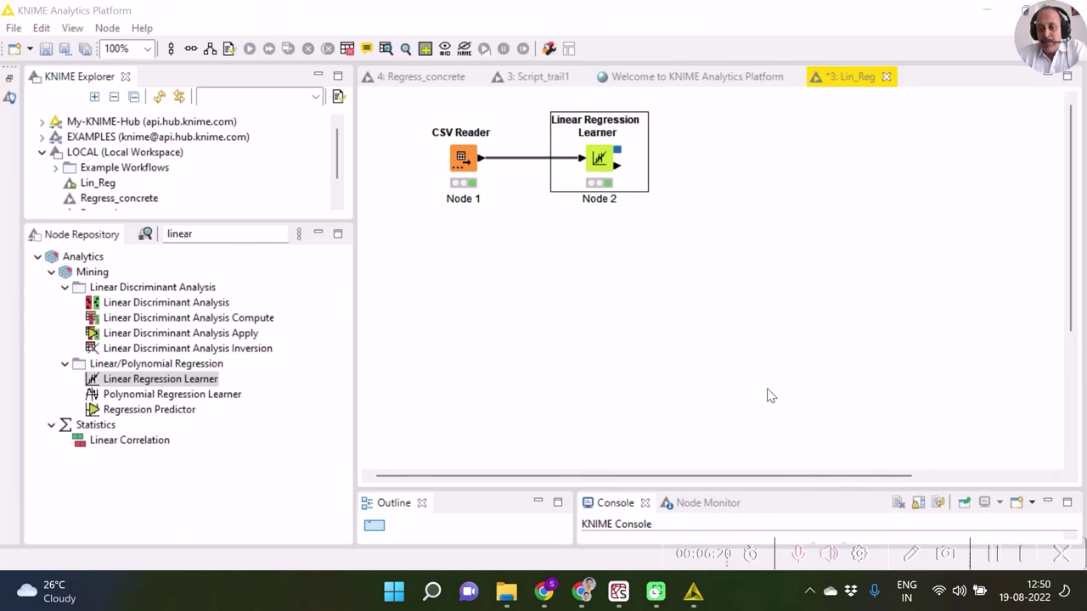
right_click(618, 159)
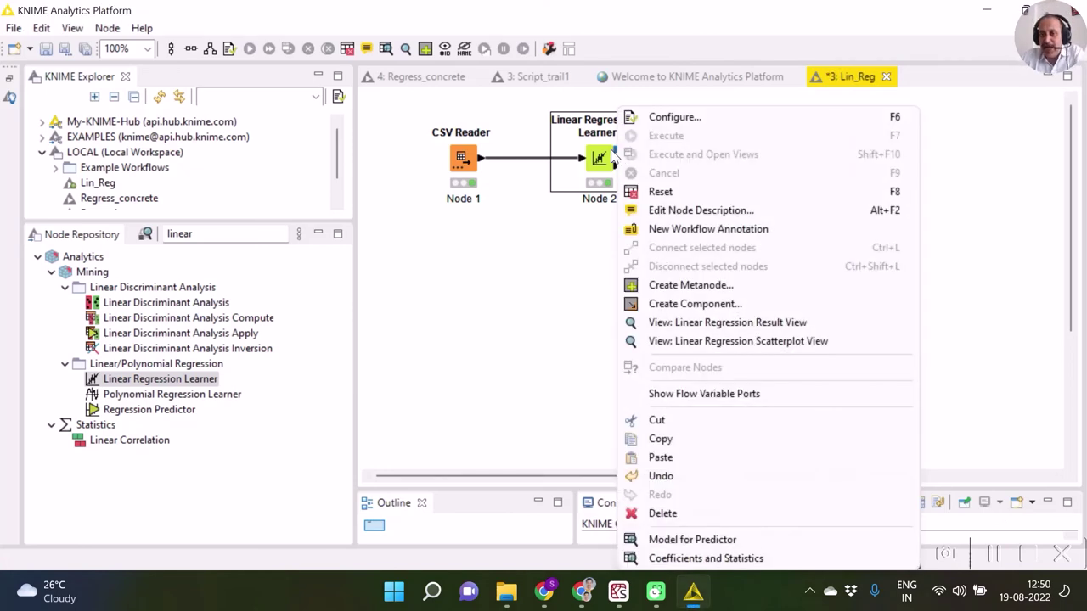
right_click(614, 159)
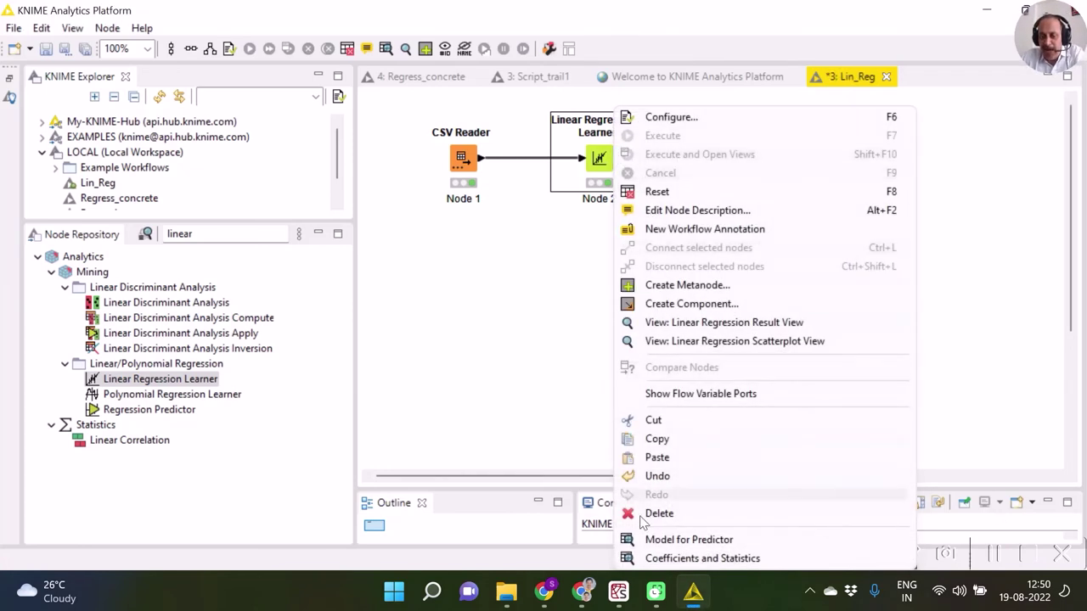
left_click(663, 558)
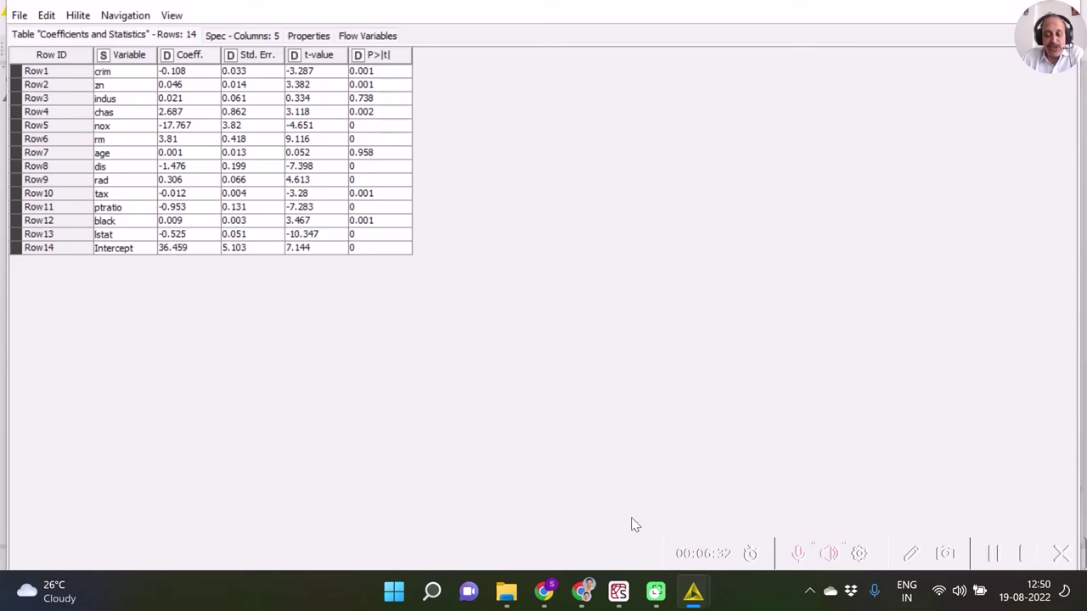
left_click(618, 592)
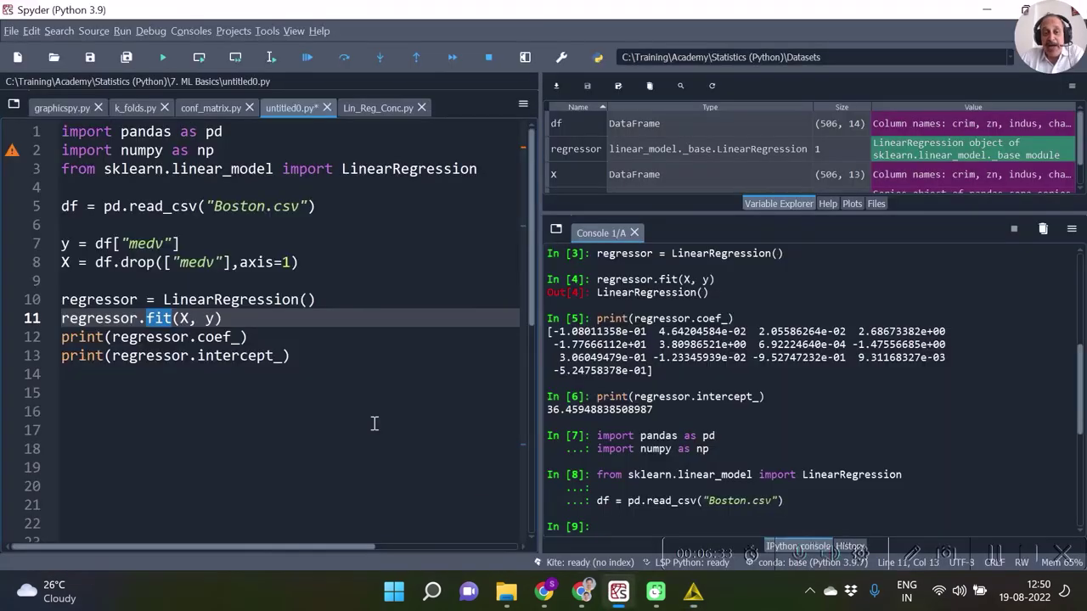
Select and run the model creation and fitting lines in Spyder
left_click(316, 299)
left_click(25, 311)
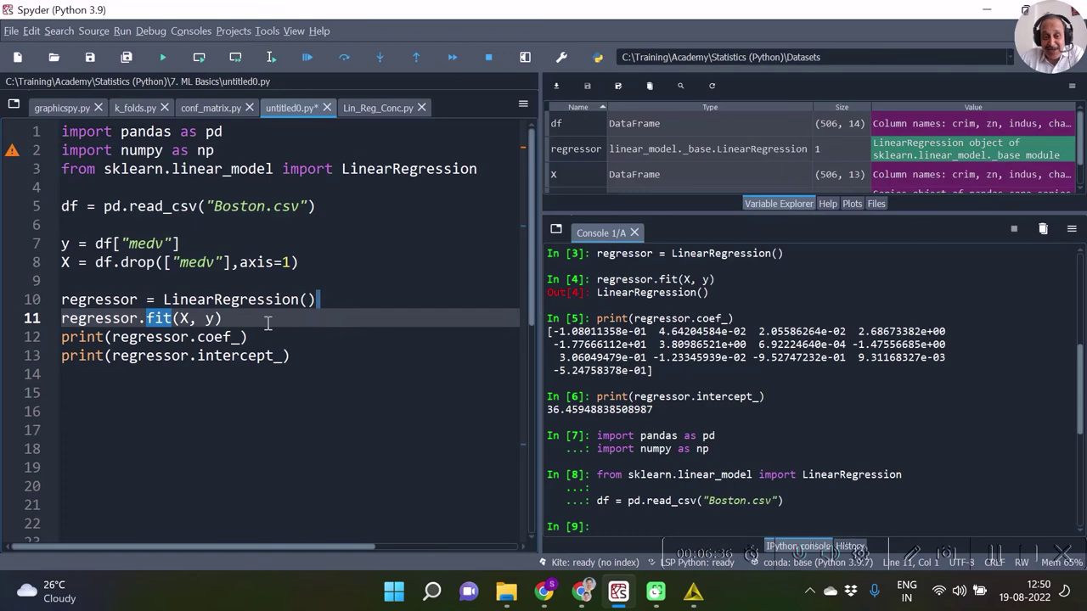
left_click_drag(250, 321, 47, 302)
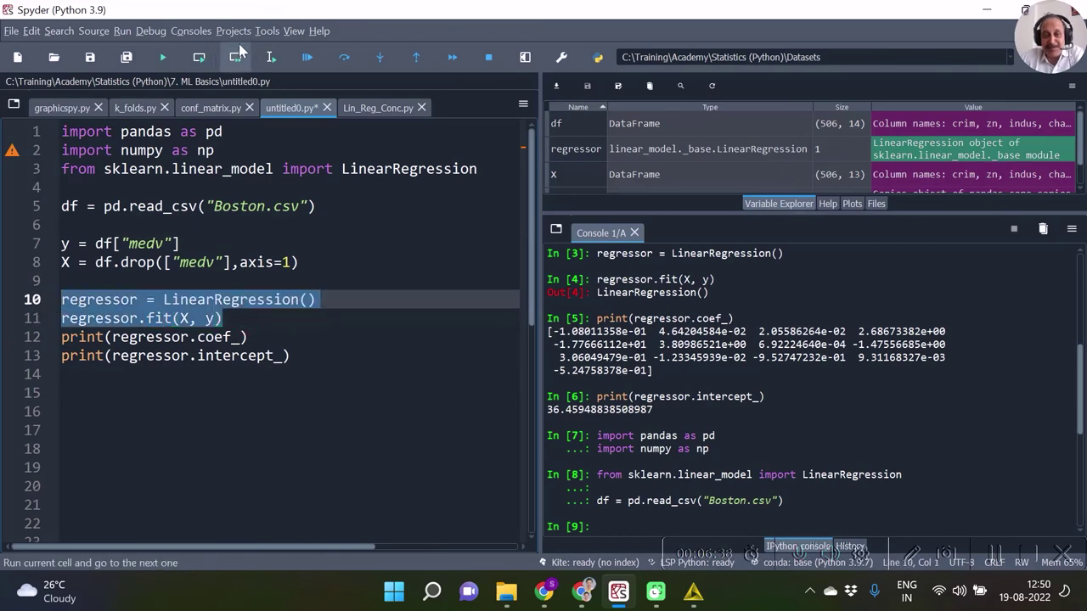
left_click(270, 56)
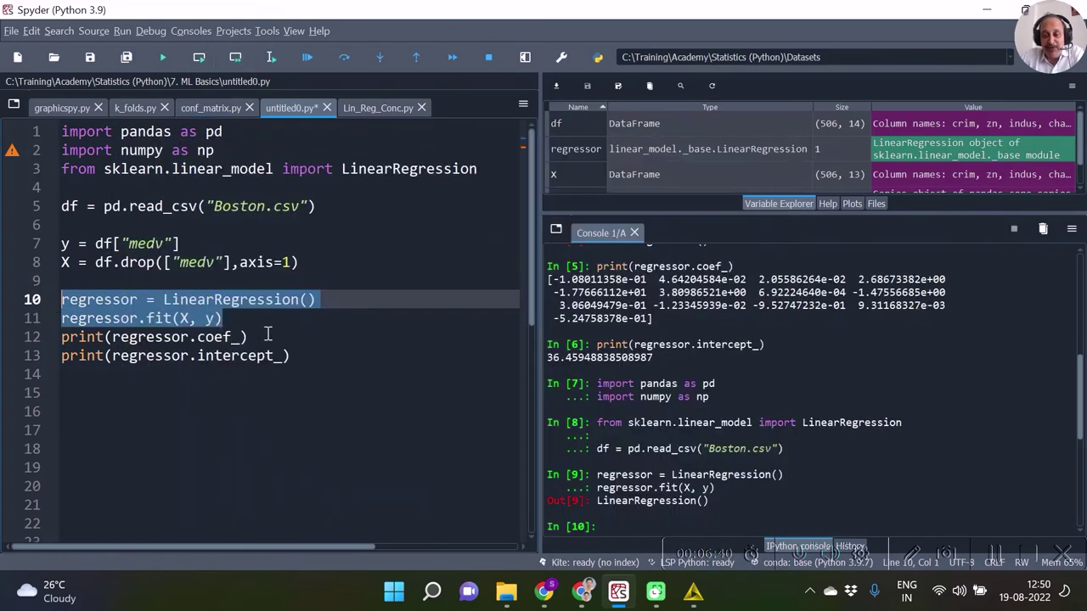
Print the fitted coefficients and the intercept 36.45948838508987
left_click(273, 336)
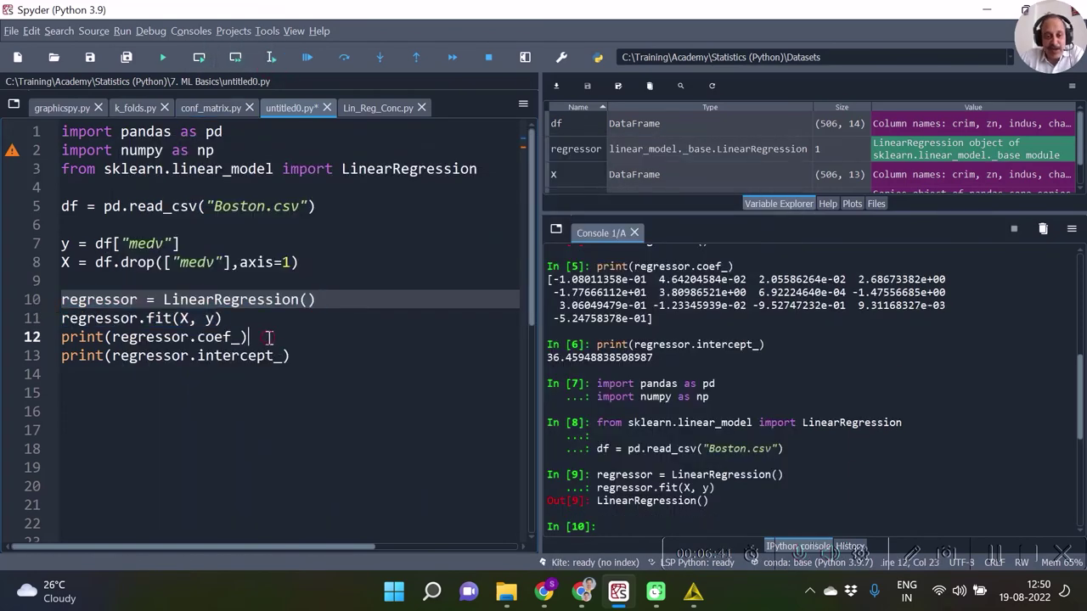
left_click(270, 57)
left_click(270, 58)
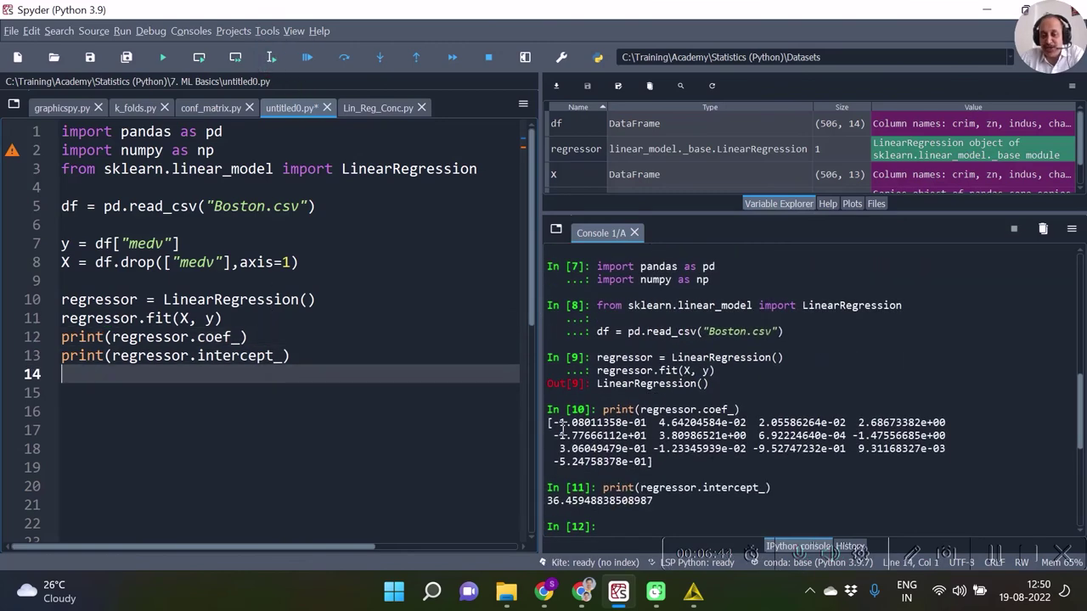
left_click_drag(548, 499, 655, 501)
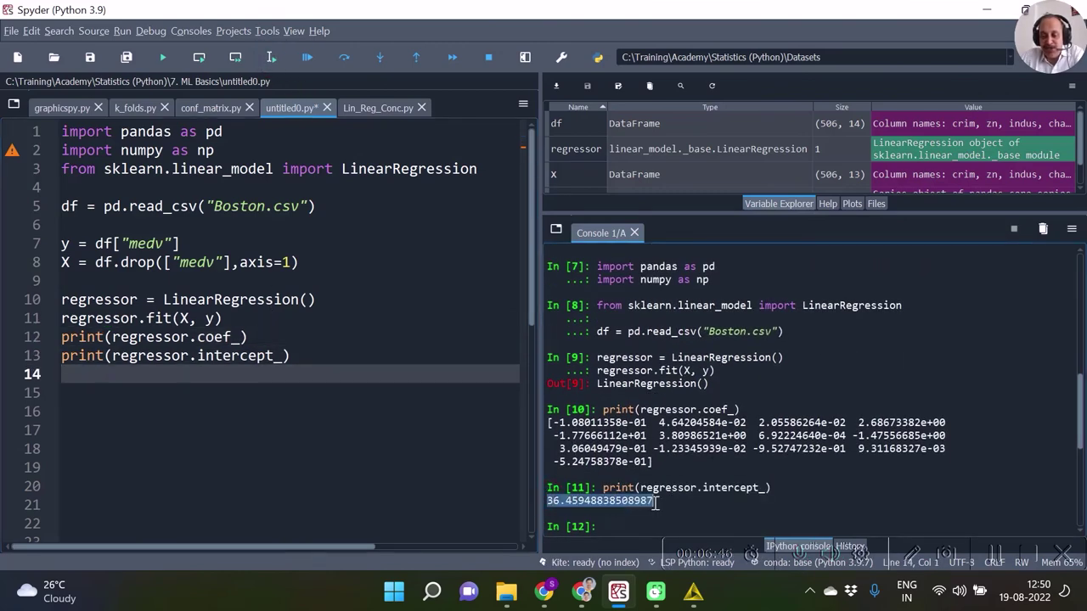
Bring KNIME's Coefficients and Statistics table forward and highlight its 36.459 intercept
mouse_move(694, 594)
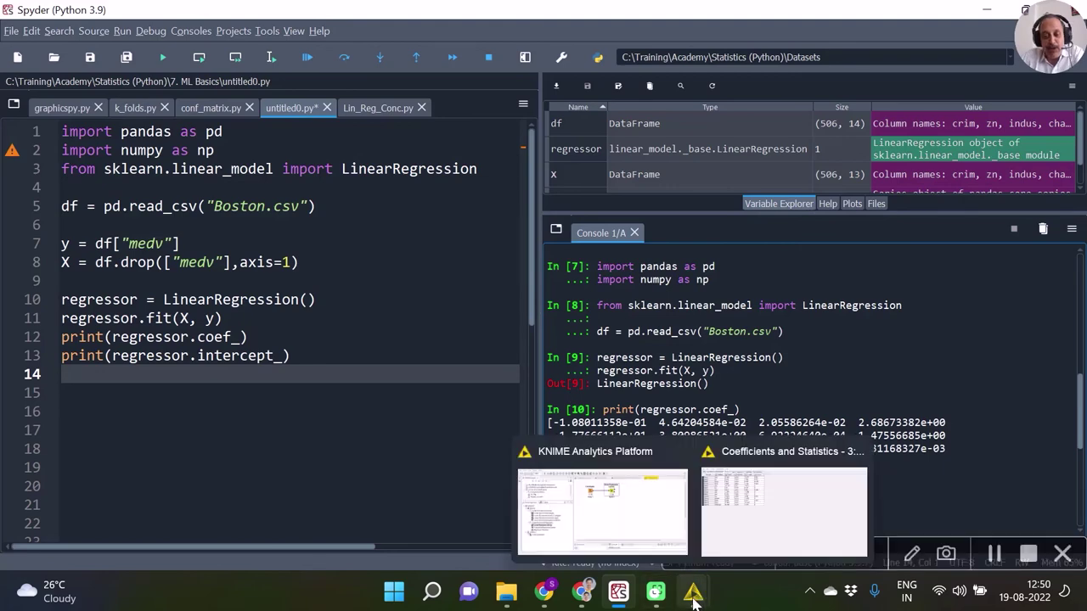
left_click(808, 530)
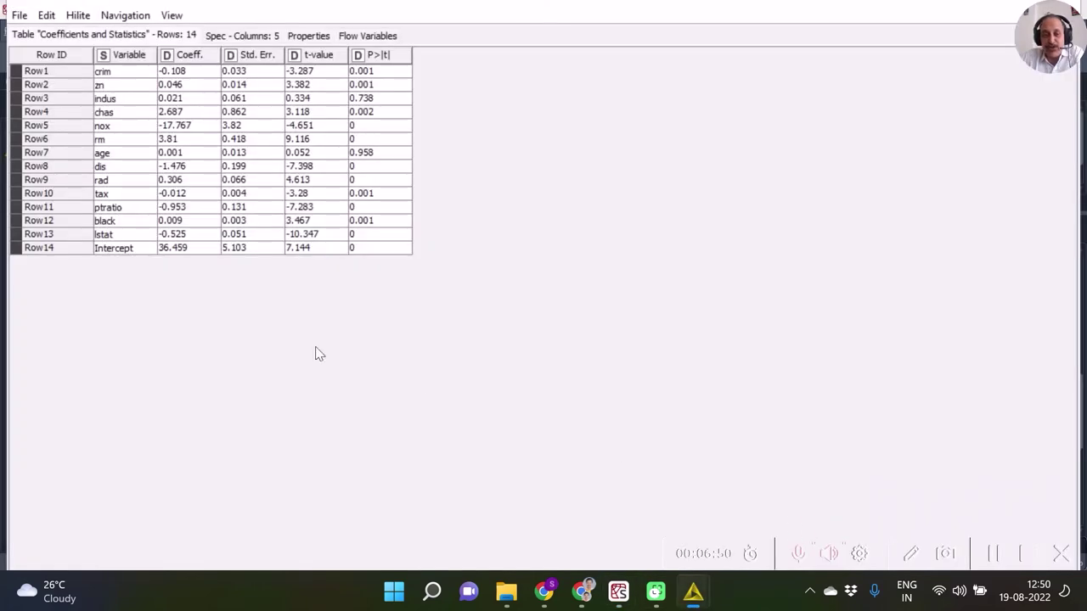
left_click(190, 251)
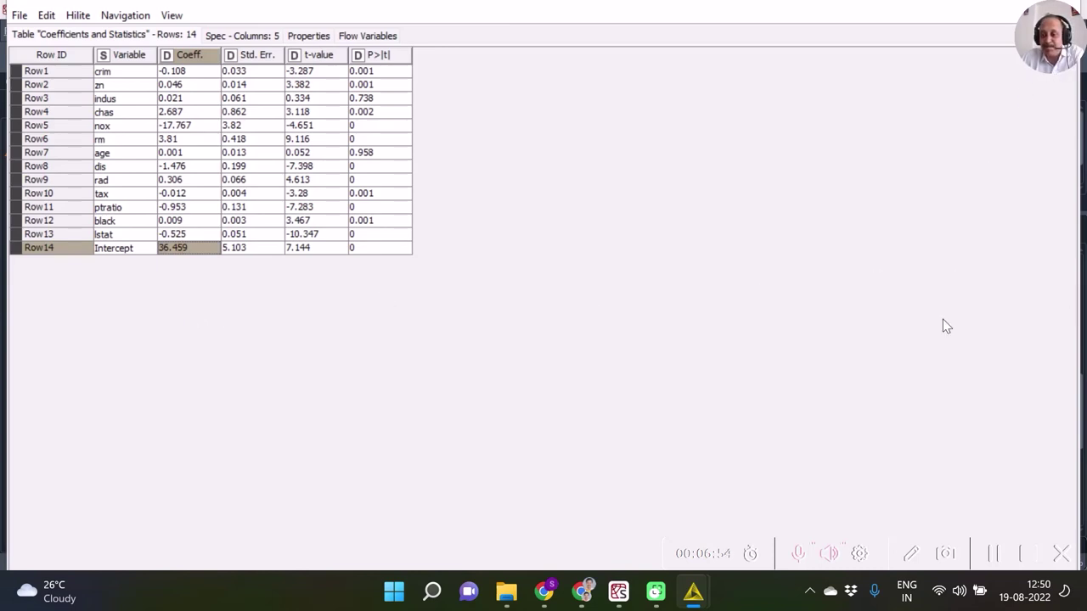
left_click(998, 557)
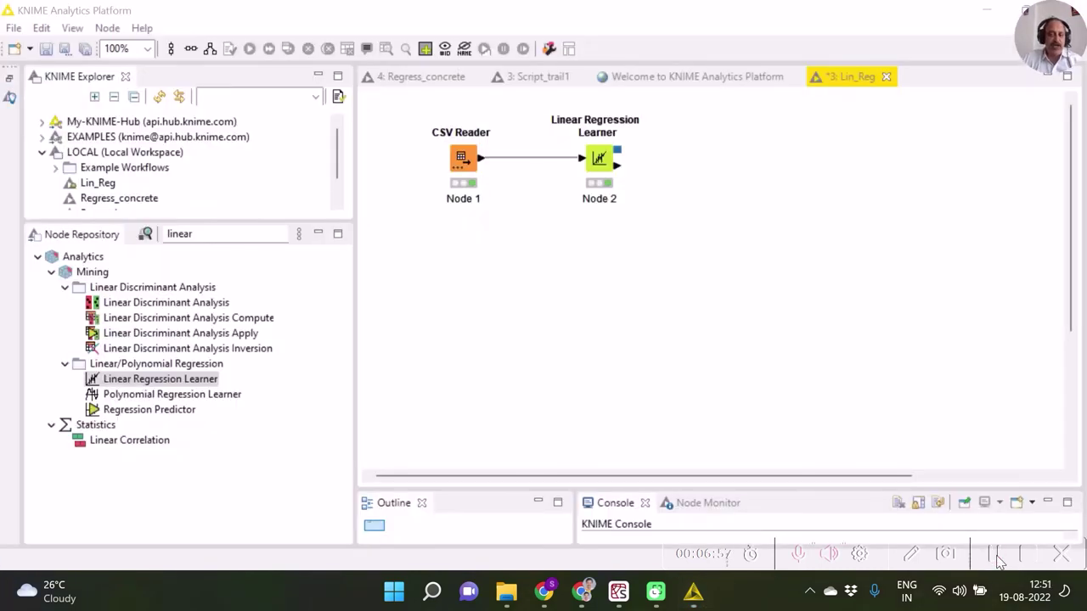